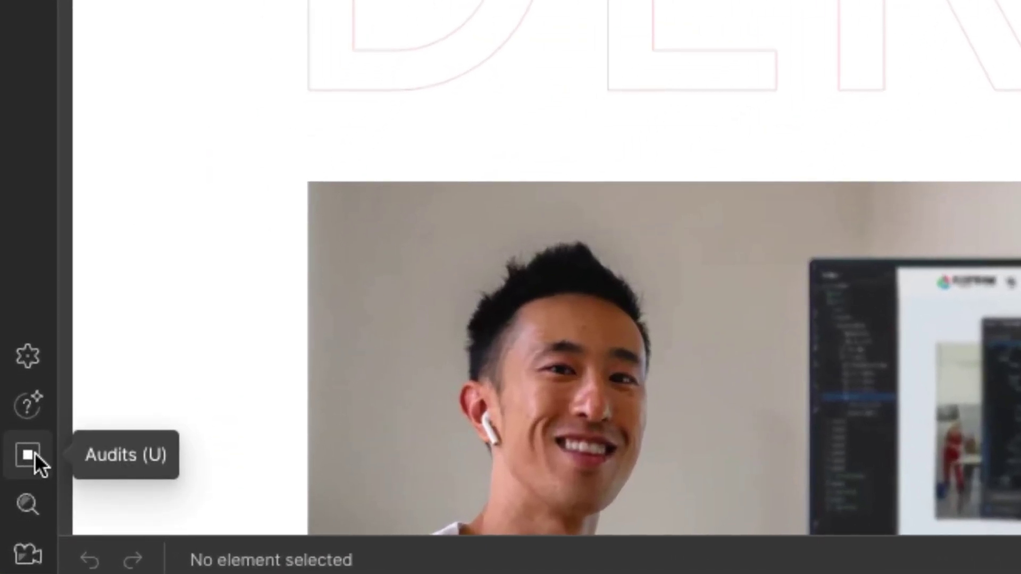
- Open the Audits panel, check the Publish issue count, and switch the audit scope to Sitewide
{"action": "left_click", "coordinate": [29, 455]}
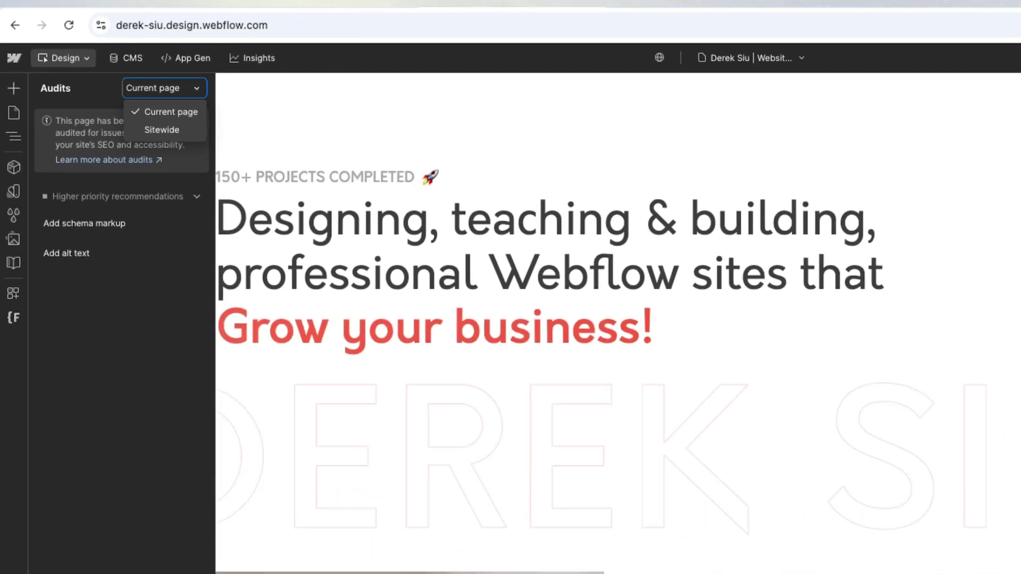
{"action": "key", "text": "Escape"}
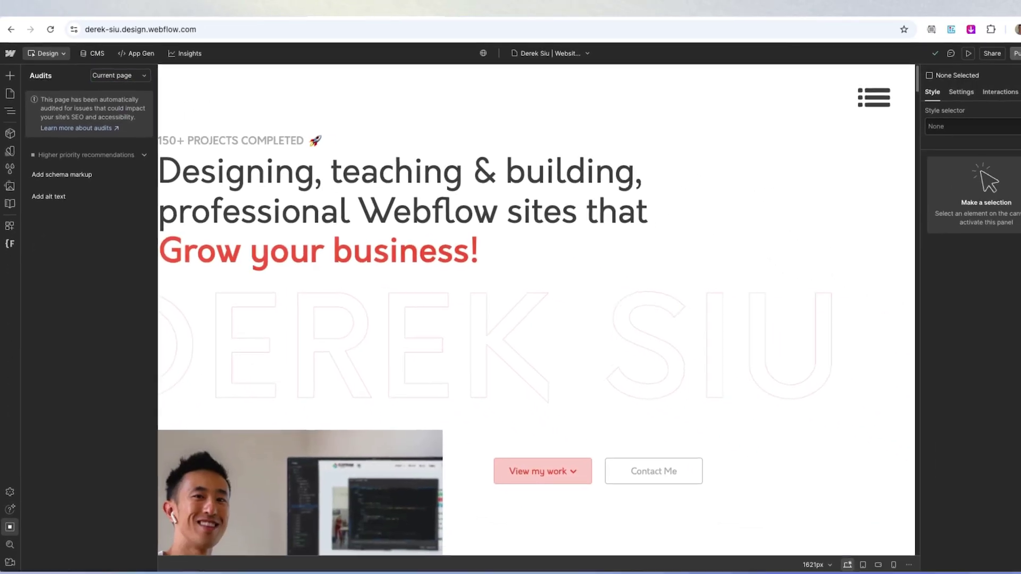
{"action": "left_click", "coordinate": [1016, 53]}
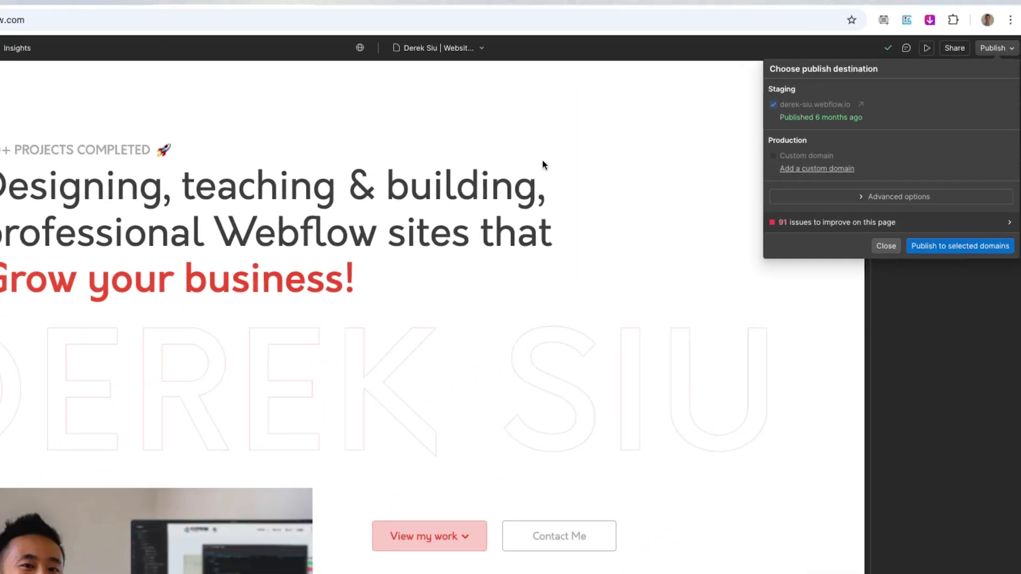
{"action": "left_click", "coordinate": [647, 345]}
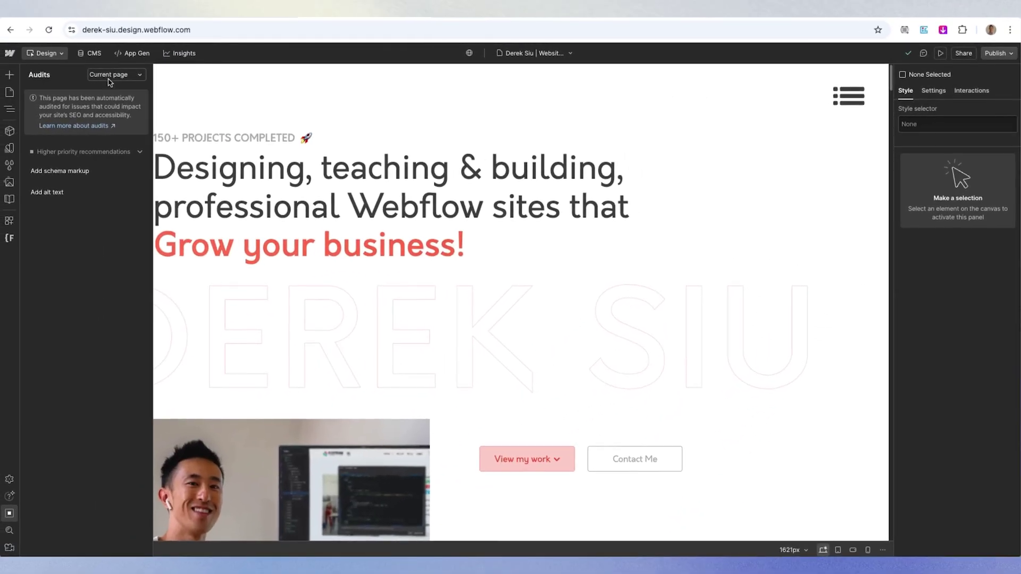
{"action": "left_click", "coordinate": [111, 75]}
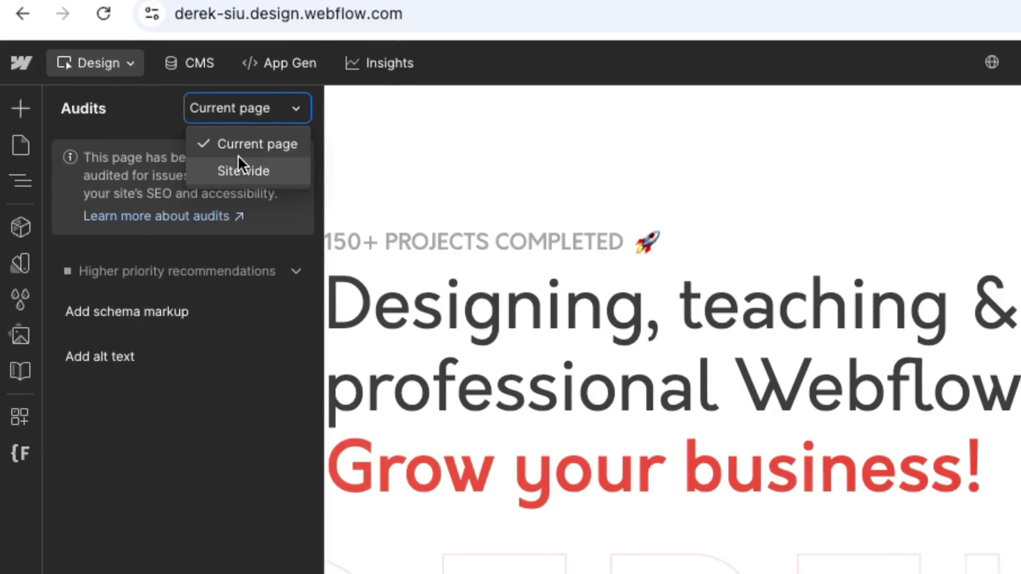
{"action": "left_click", "coordinate": [240, 162]}
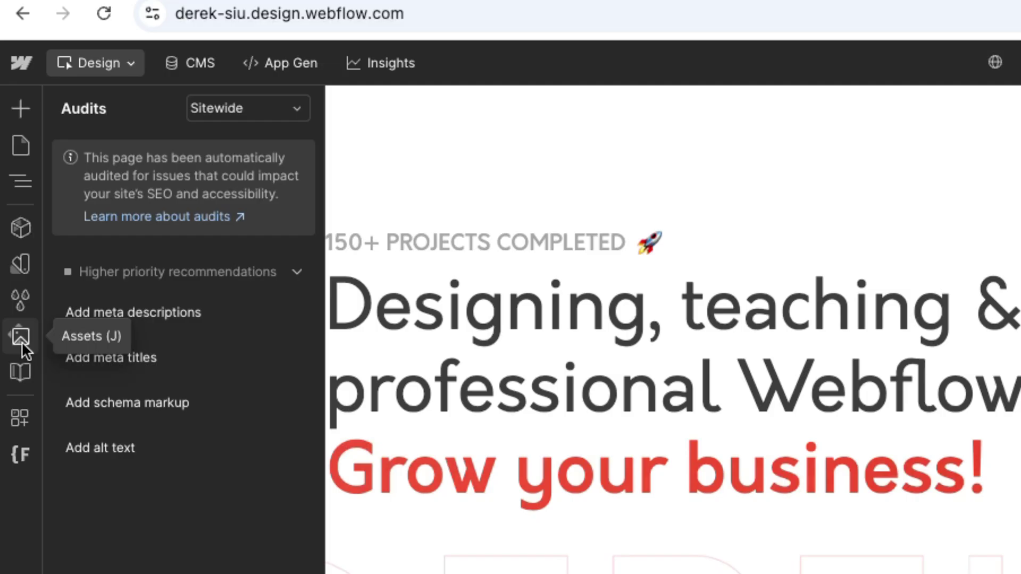
- Open the Made in Webflow badge image's asset settings and mark its alt text as Decorative
{"action": "left_click", "coordinate": [21, 340]}
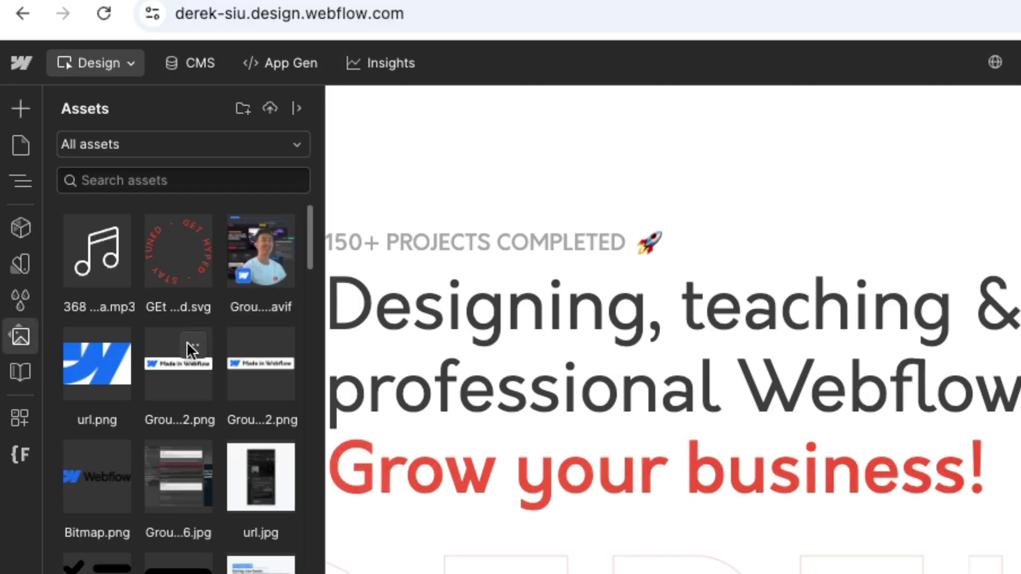
{"action": "left_click", "coordinate": [191, 346]}
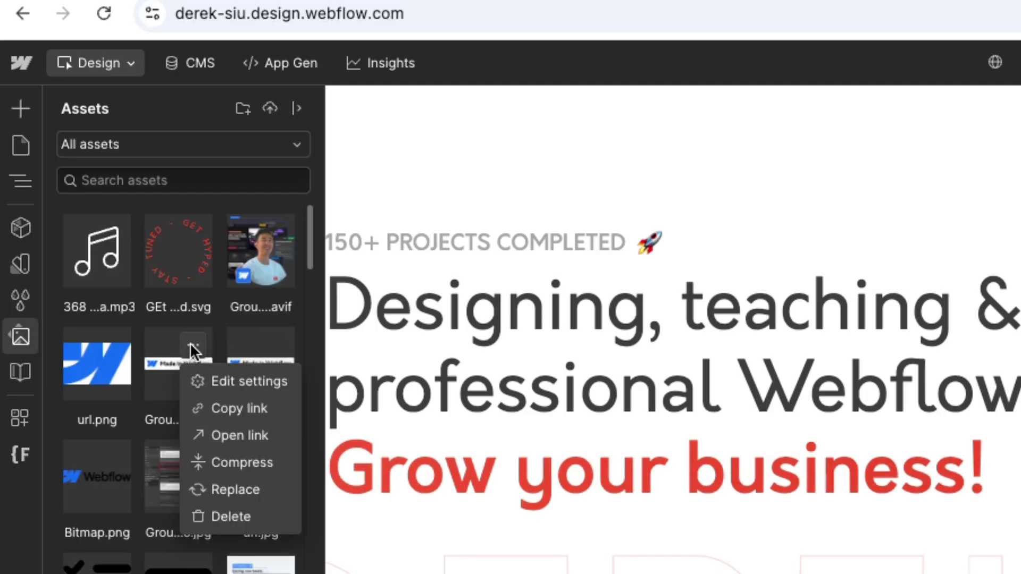
{"action": "left_click", "coordinate": [237, 380]}
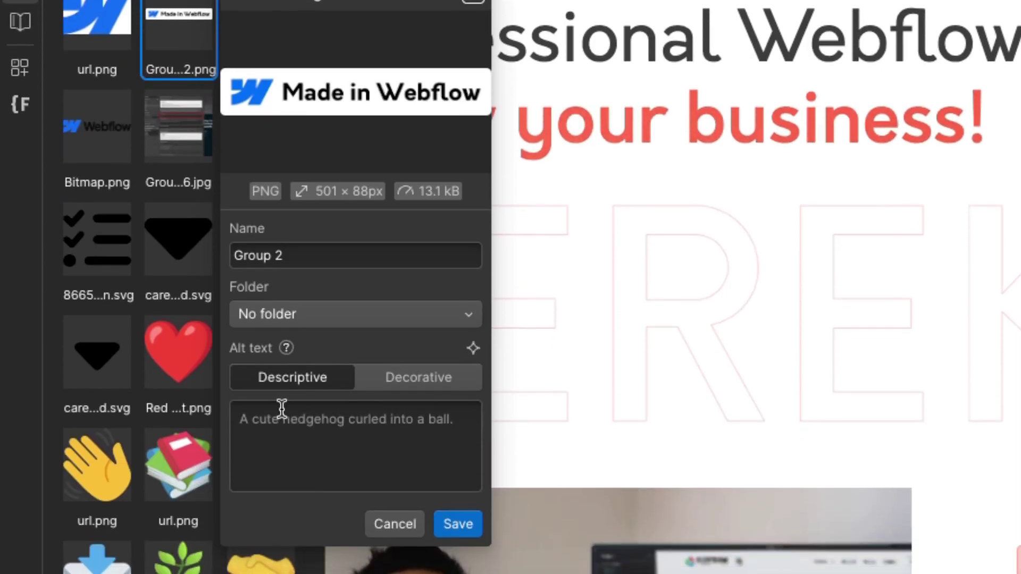
{"action": "left_click", "coordinate": [330, 423]}
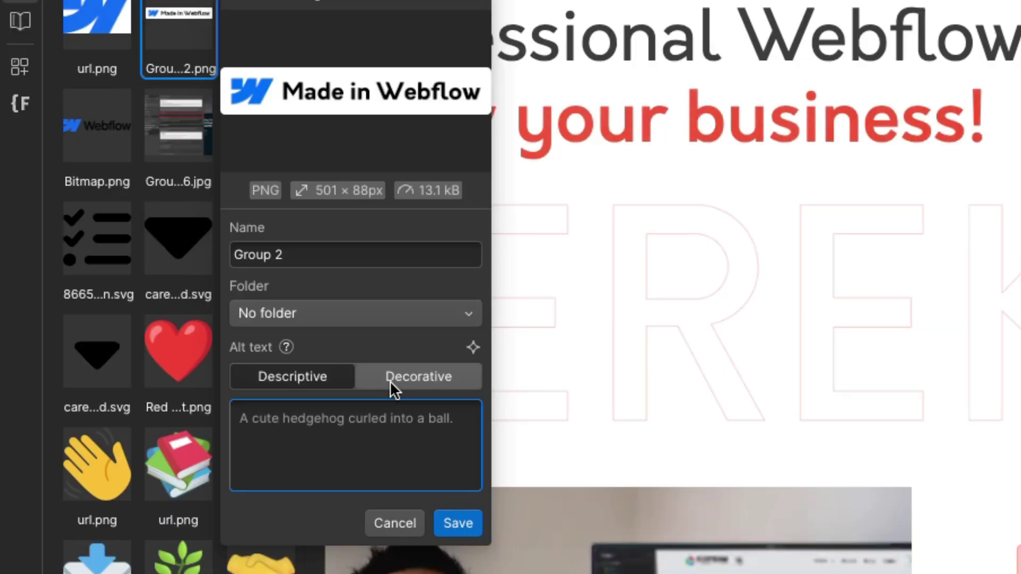
{"action": "left_click", "coordinate": [390, 380]}
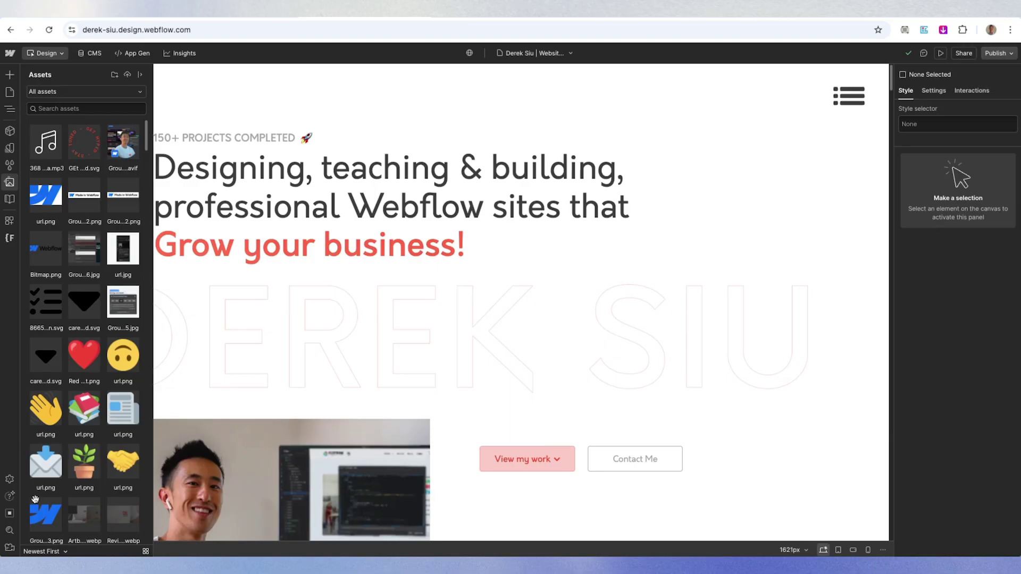
- From the sitewide audit, list the assets missing alt text, like Group 2.png and Bitmap.png
{"action": "left_click", "coordinate": [9, 513]}
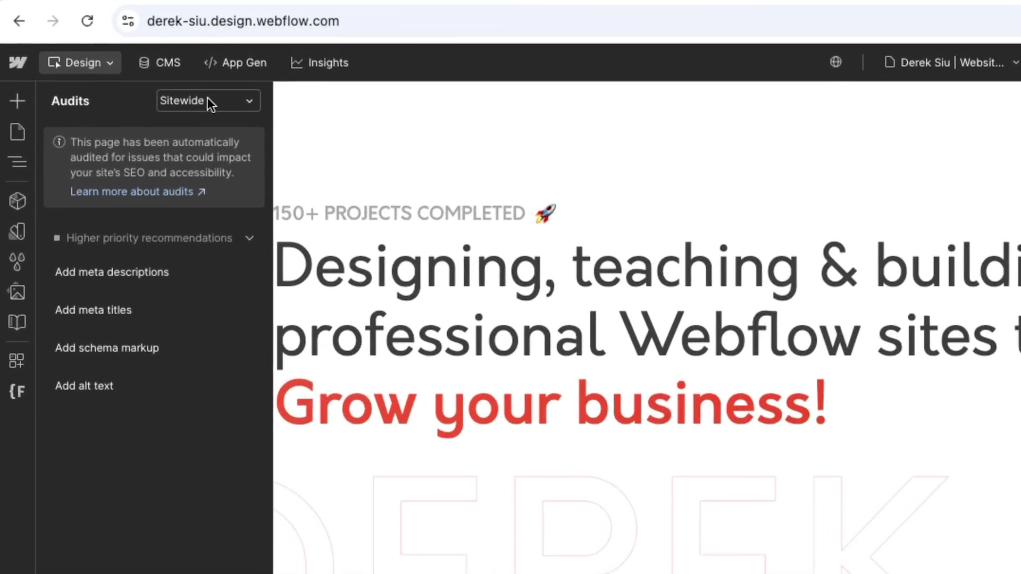
{"action": "left_click", "coordinate": [91, 387]}
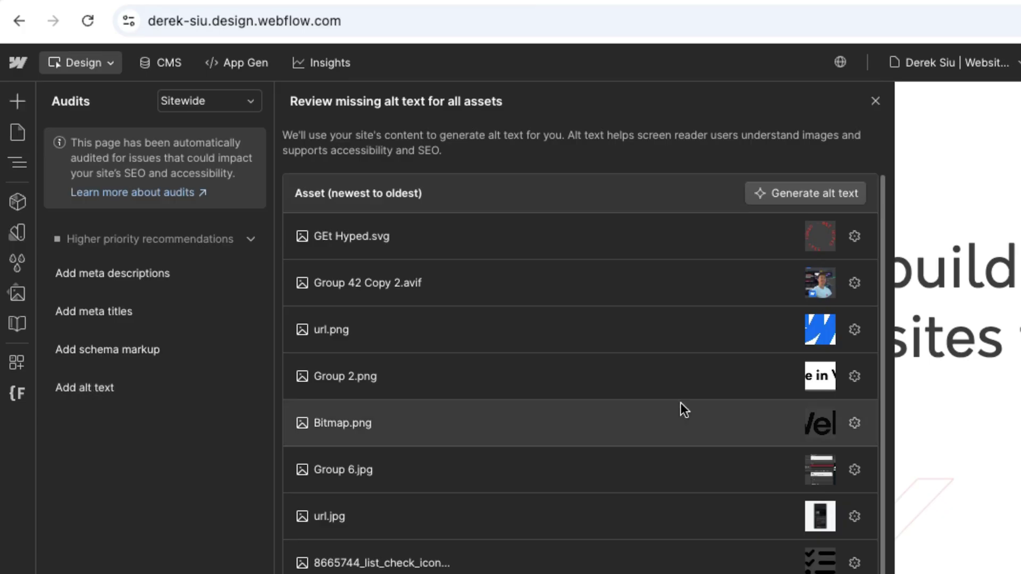
{"action": "scroll", "coordinate": [733, 298], "scroll_direction": "down", "scroll_amount": 3}
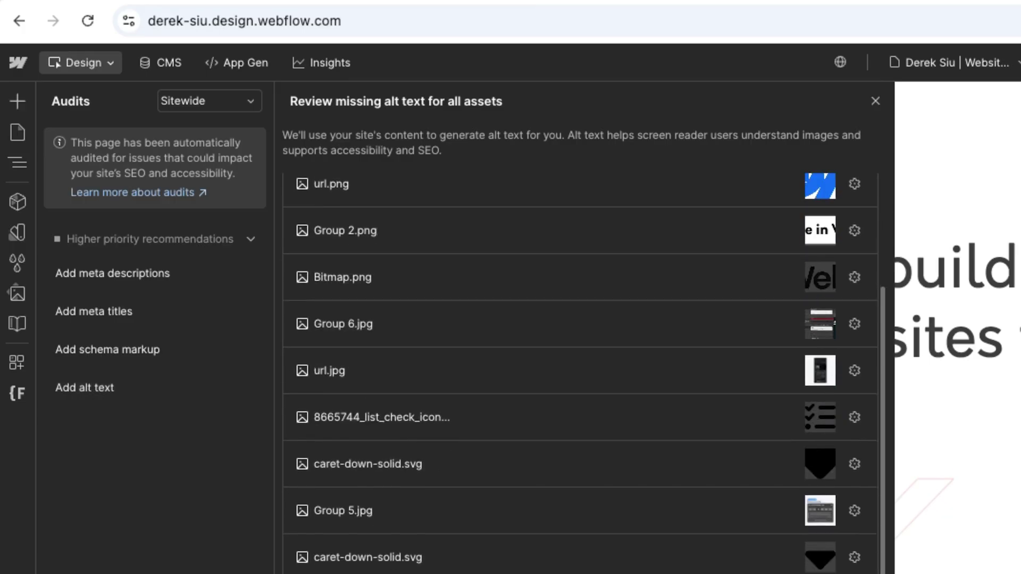
{"action": "scroll", "coordinate": [827, 505], "scroll_direction": "up", "scroll_amount": 3}
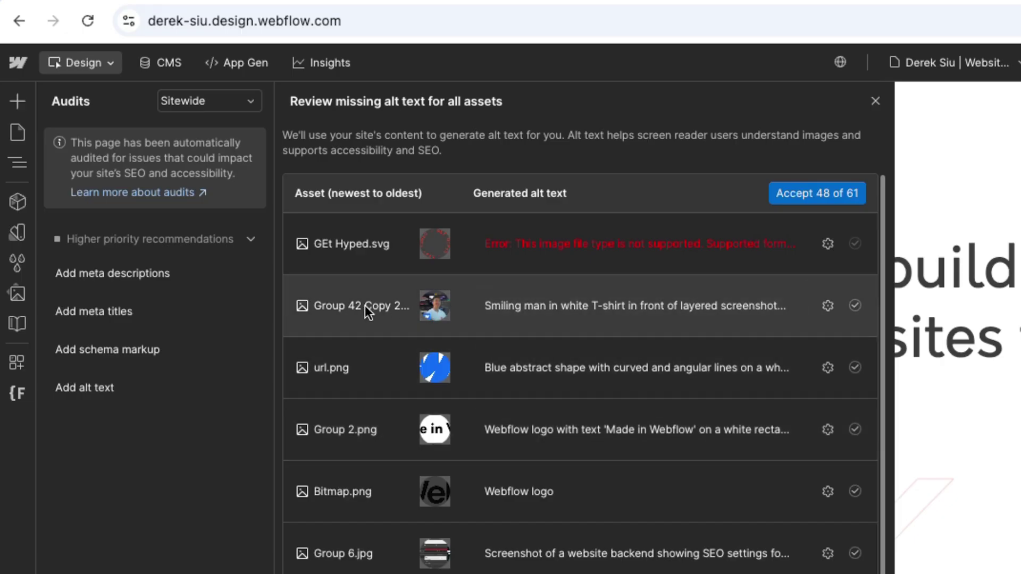
- Edit and accept Group 42's generated alt text, then accept all 47 of 61 supported assets
{"action": "left_click", "coordinate": [558, 302]}
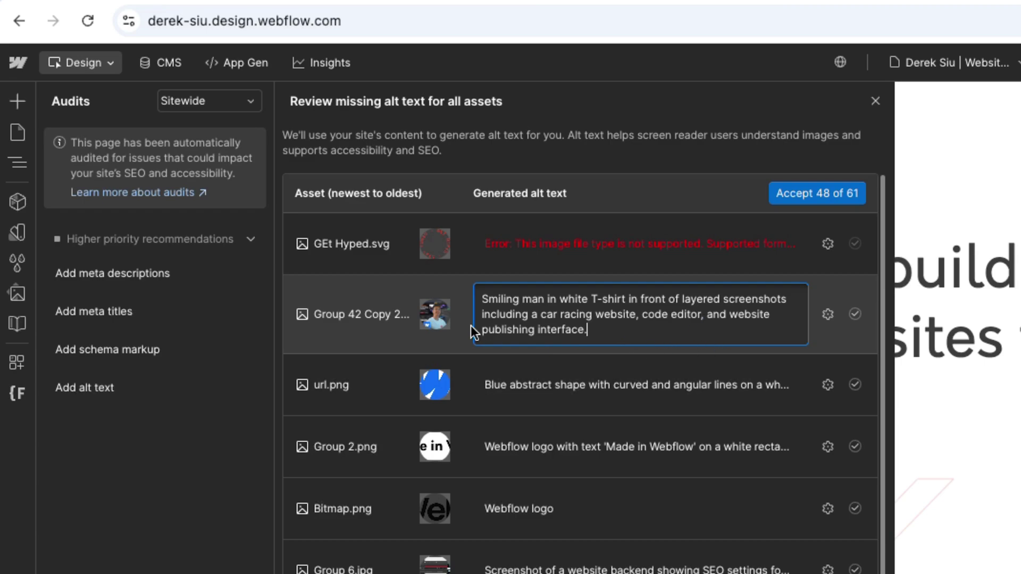
{"action": "left_click", "coordinate": [427, 318]}
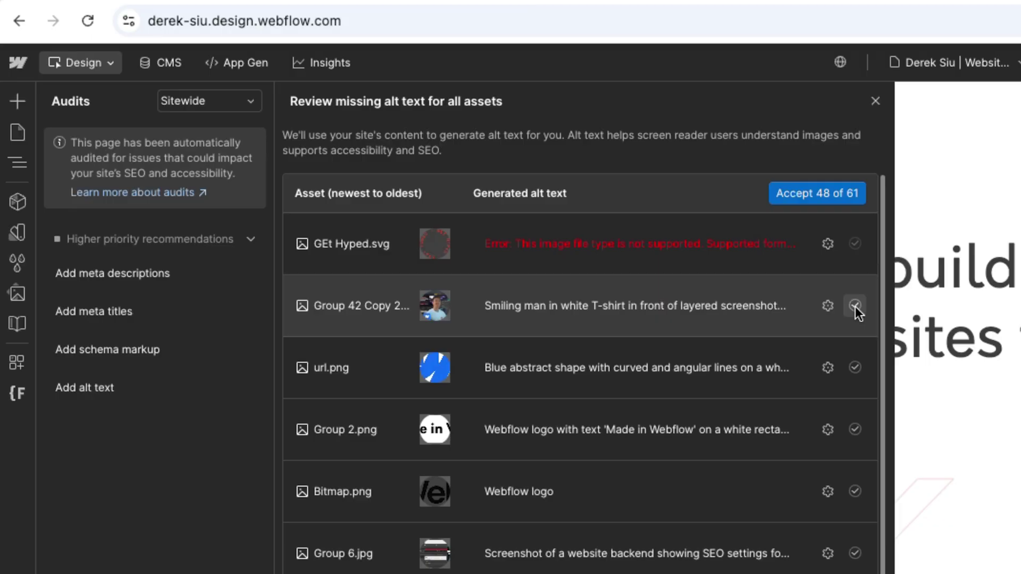
{"action": "left_click", "coordinate": [855, 306]}
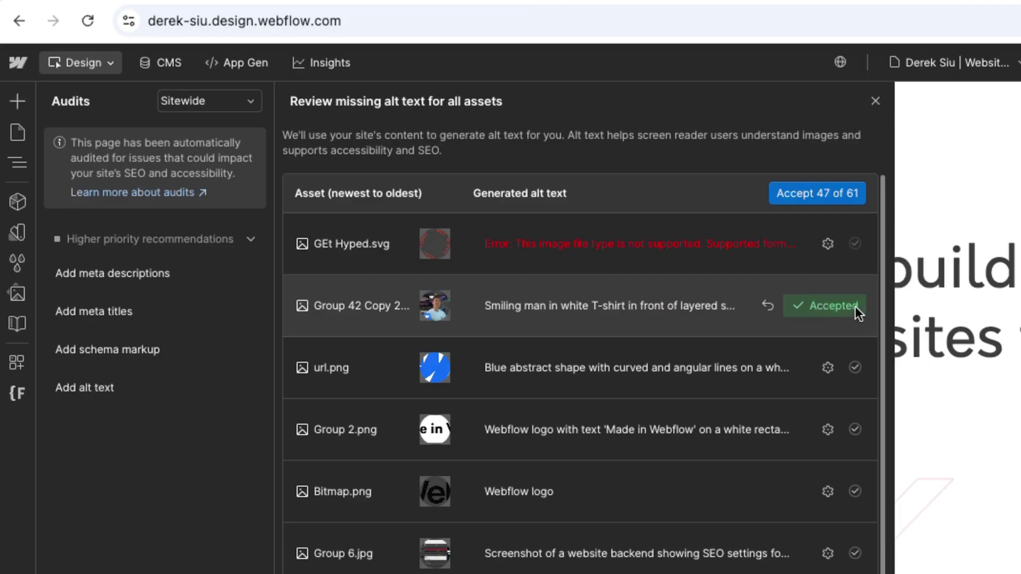
{"action": "left_click", "coordinate": [827, 368]}
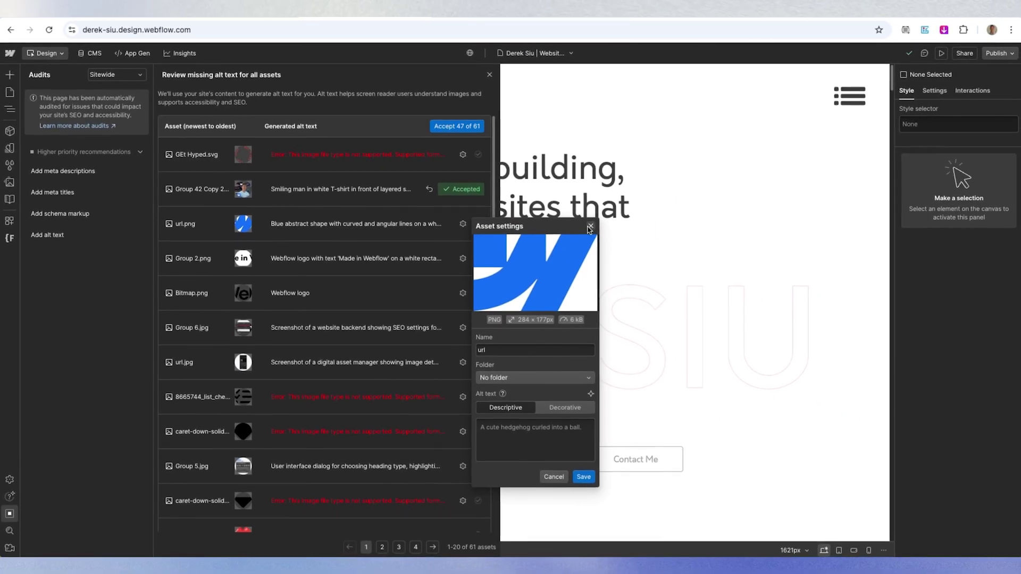
{"action": "left_click", "coordinate": [686, 255]}
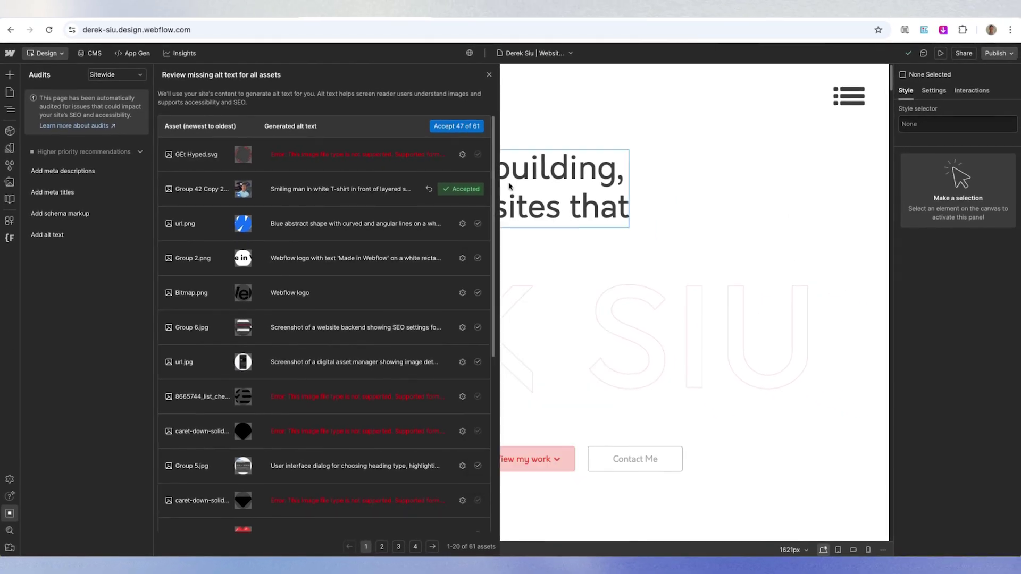
{"action": "left_click", "coordinate": [459, 131]}
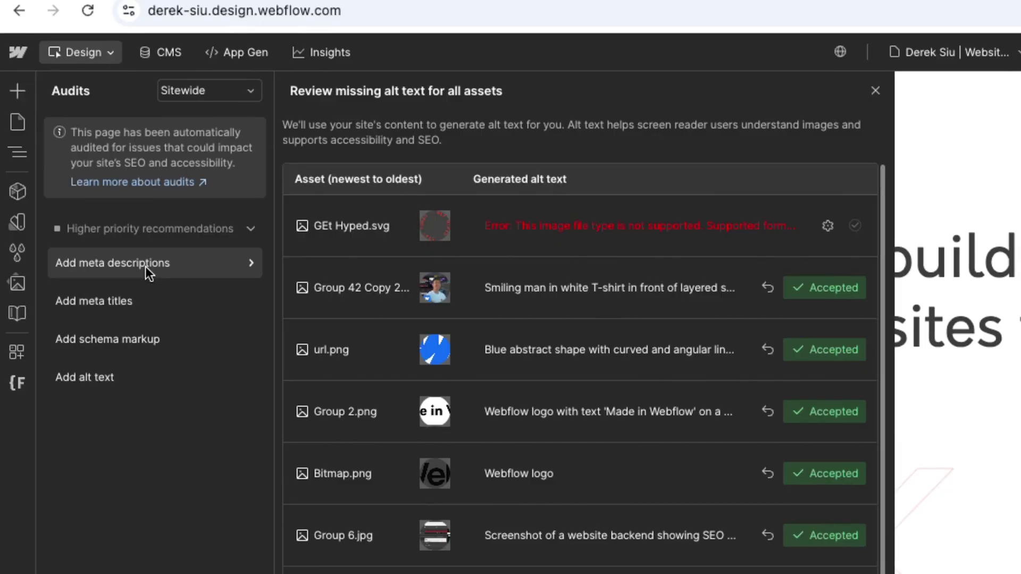
- Review the pages missing meta descriptions, then show the site's Pages list
{"action": "left_click", "coordinate": [146, 266]}
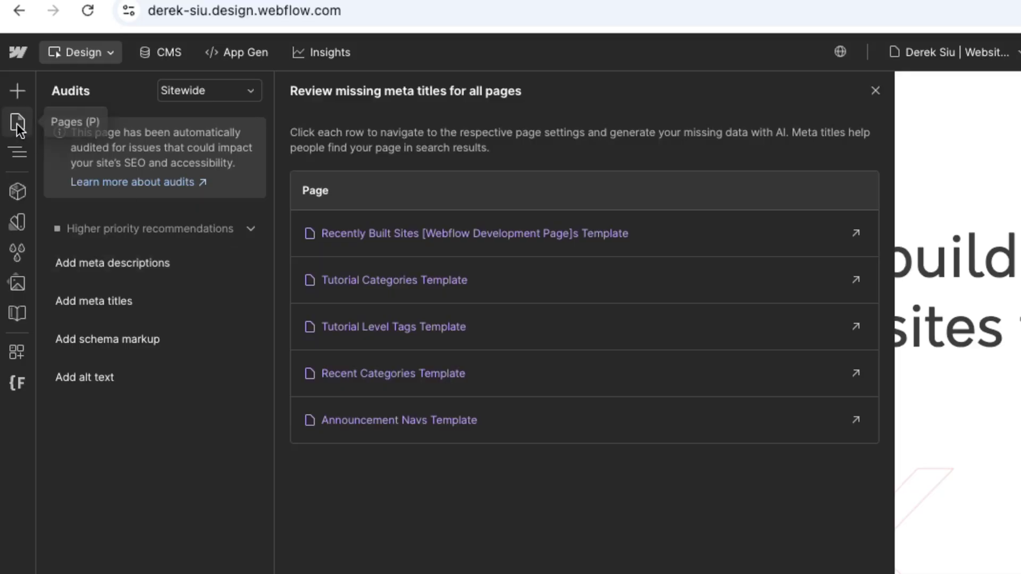
{"action": "left_click", "coordinate": [17, 123]}
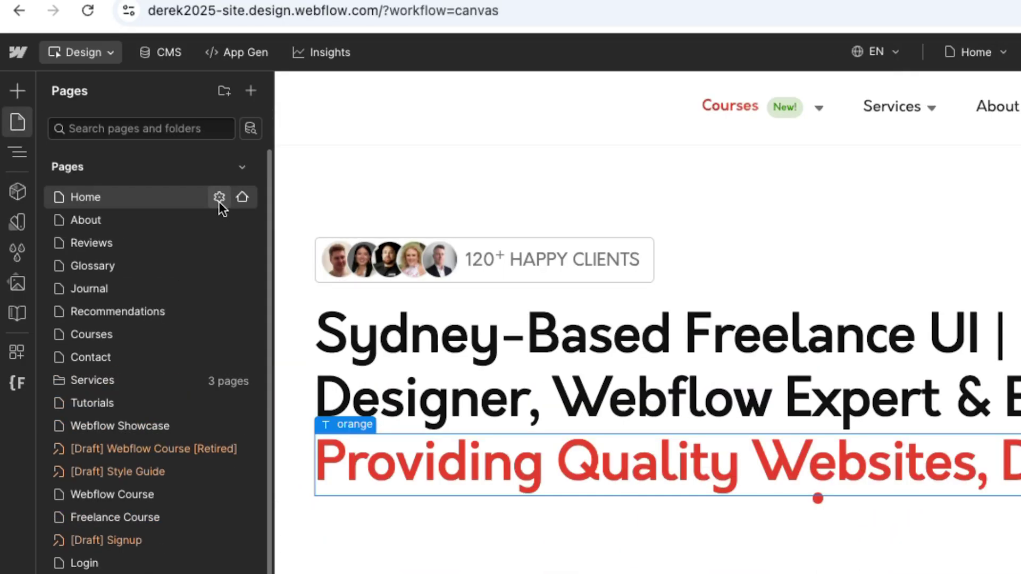
- Open the Home page settings and scroll past its SEO title and description to the empty Schema markup
{"action": "left_click", "coordinate": [218, 200]}
{"action": "scroll", "coordinate": [547, 403], "scroll_direction": "down", "scroll_amount": 3}
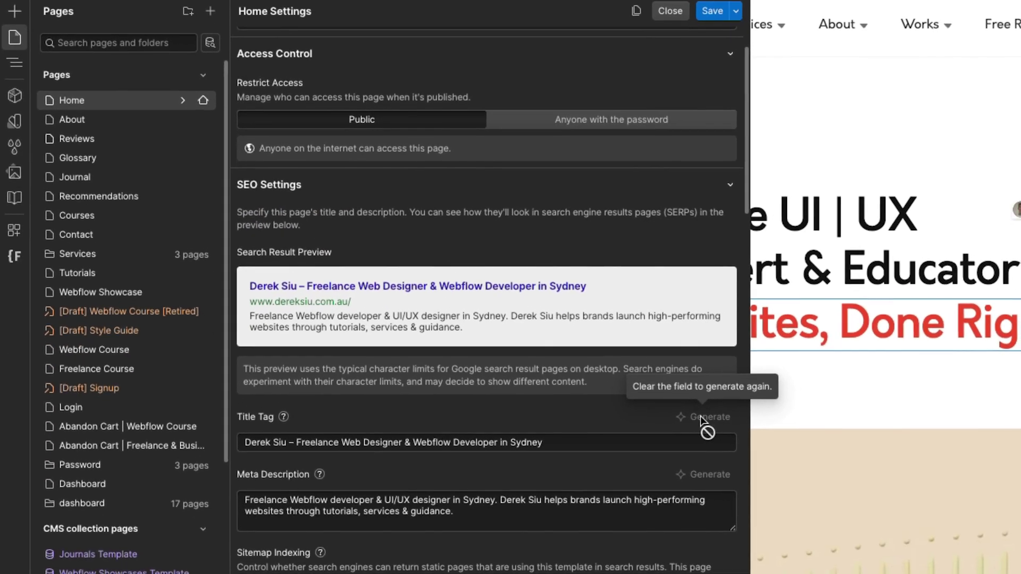
{"action": "scroll", "coordinate": [707, 441], "scroll_direction": "down", "scroll_amount": 1}
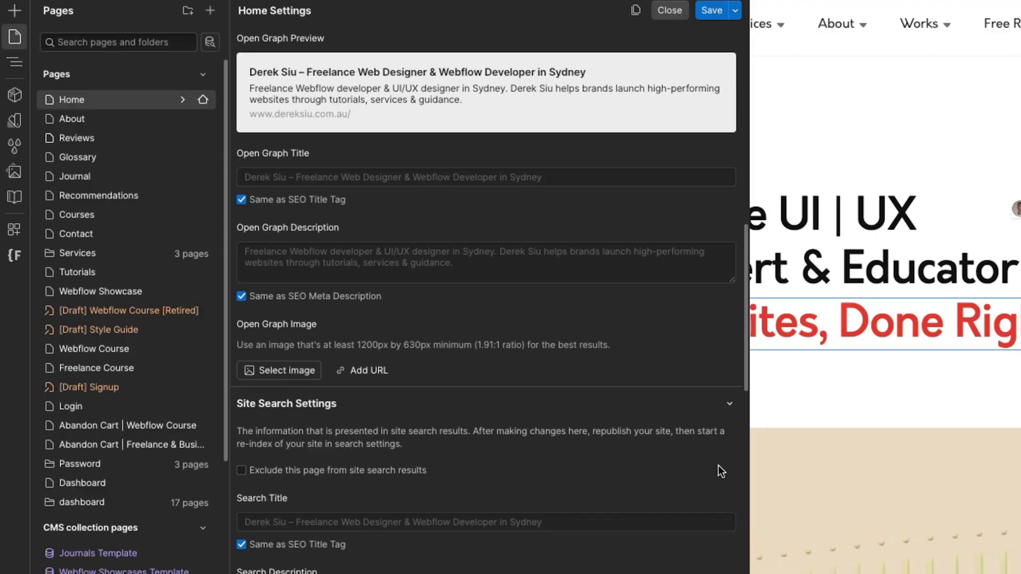
{"action": "scroll", "coordinate": [717, 465], "scroll_direction": "down", "scroll_amount": 9}
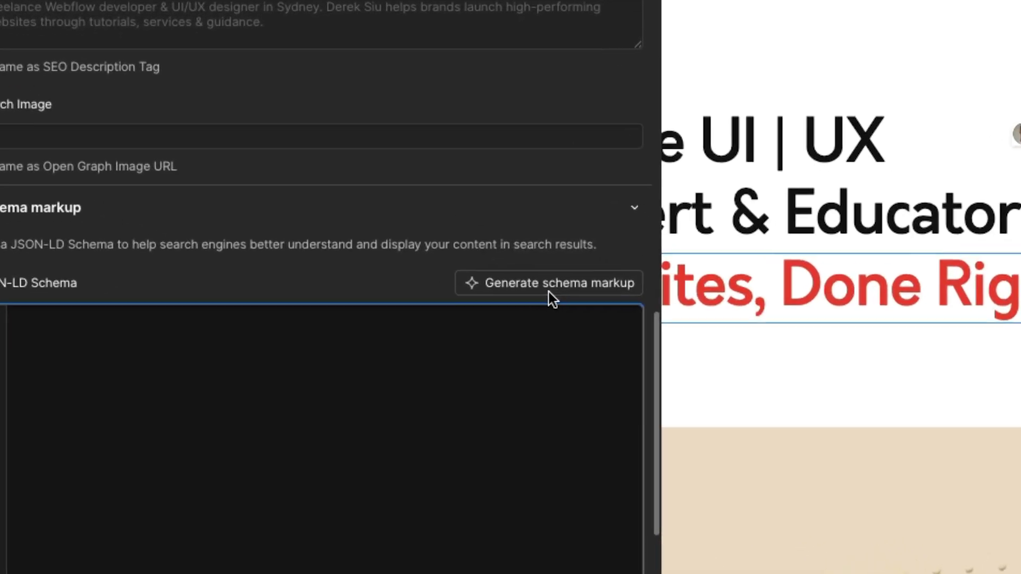
{"action": "left_click", "coordinate": [548, 292]}
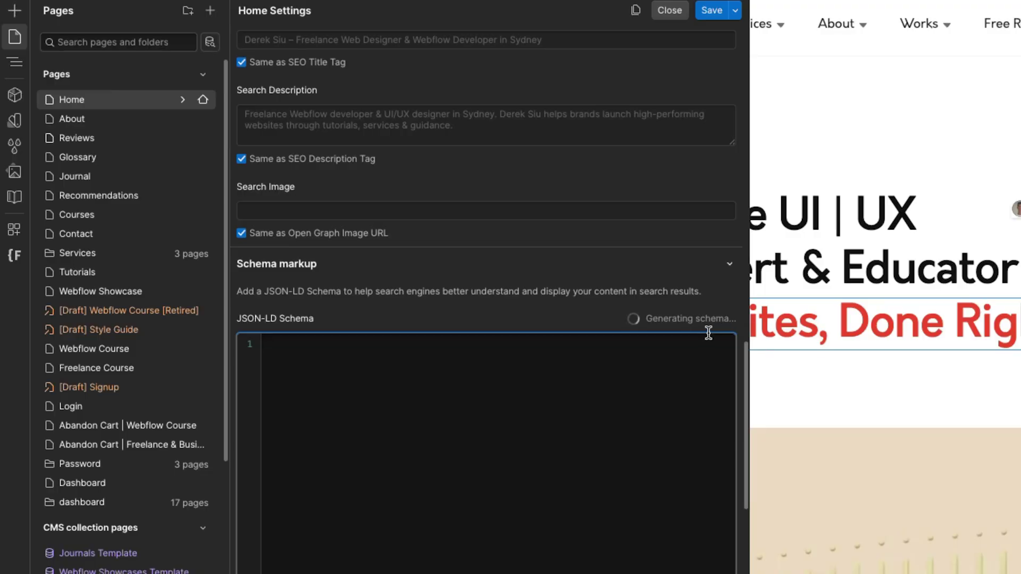
{"action": "scroll", "coordinate": [611, 516], "scroll_direction": "down", "scroll_amount": 2}
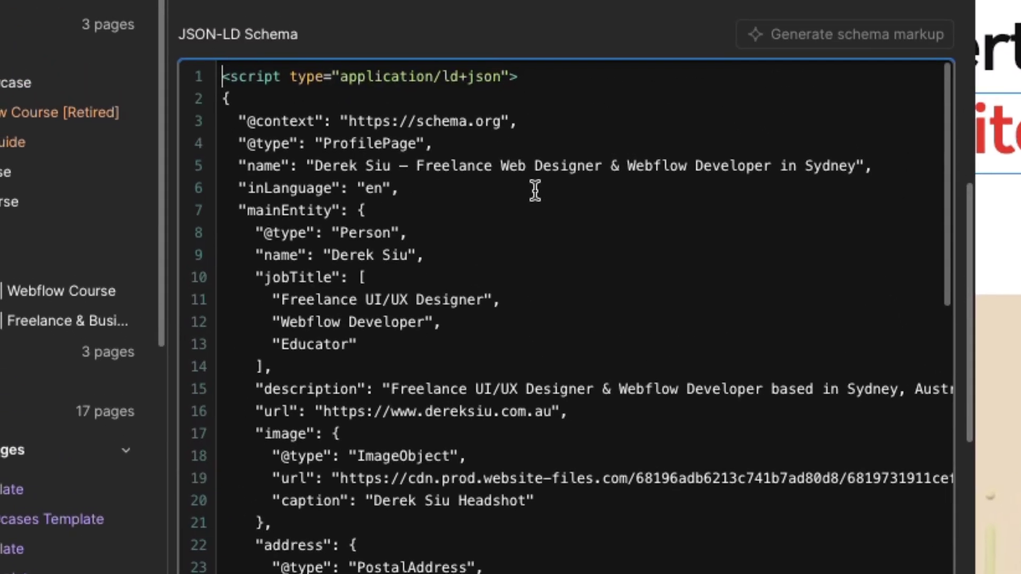
{"action": "scroll", "coordinate": [535, 191], "scroll_direction": "down", "scroll_amount": 1}
{"action": "scroll", "coordinate": [377, 181], "scroll_direction": "down", "scroll_amount": 3}
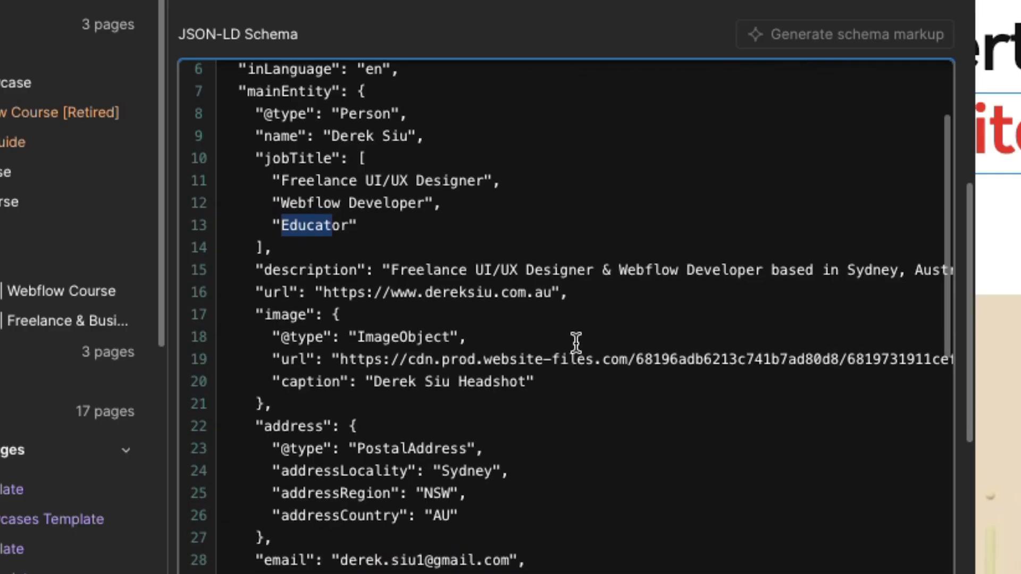
{"action": "scroll", "coordinate": [578, 275], "scroll_direction": "down", "scroll_amount": 8}
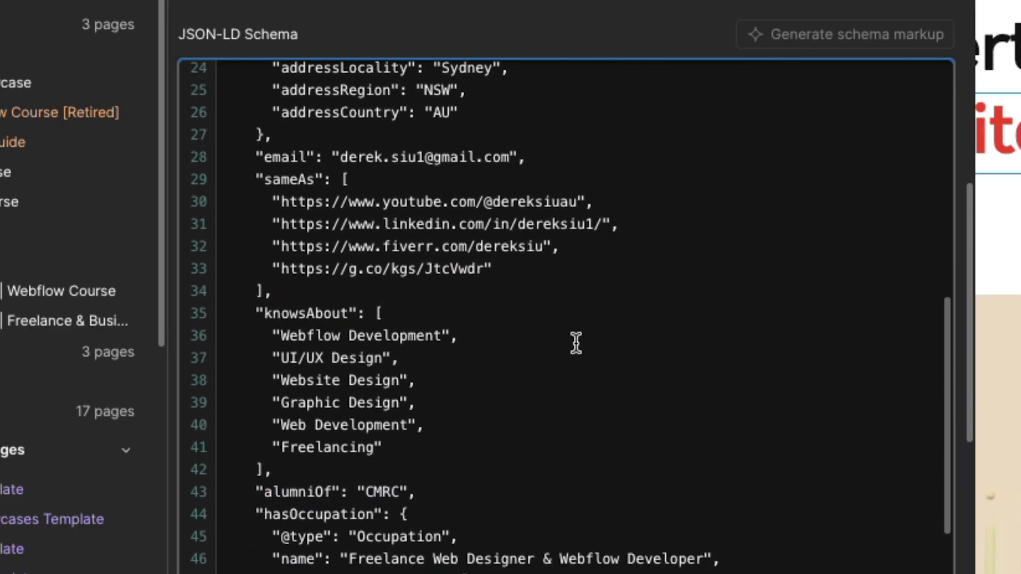
{"action": "scroll", "coordinate": [576, 343], "scroll_direction": "down", "scroll_amount": 4}
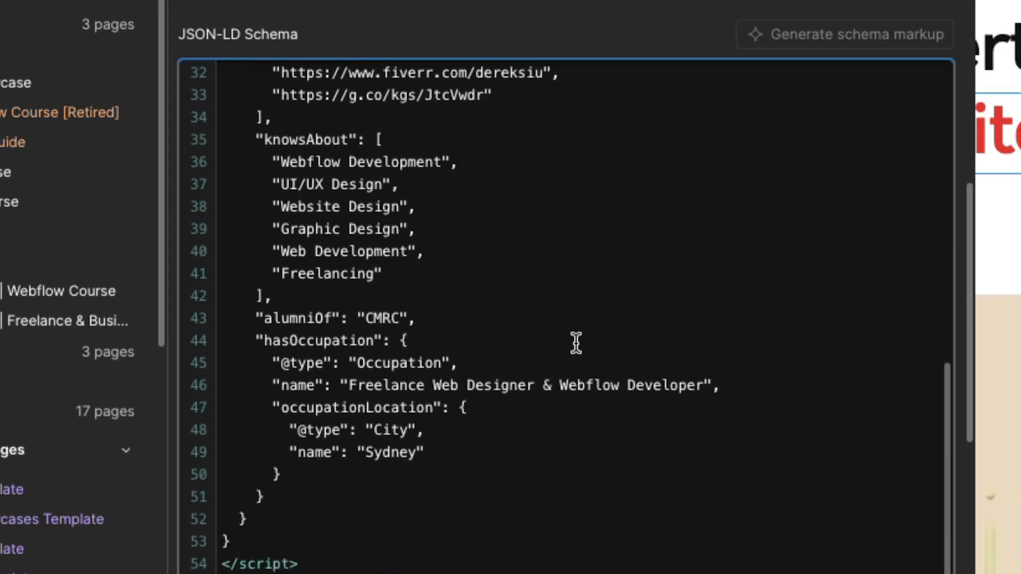
{"action": "left_click_drag", "start_coordinate": [281, 485], "coordinate": [635, 315]}
{"action": "scroll", "coordinate": [636, 315], "scroll_direction": "up", "scroll_amount": 8}
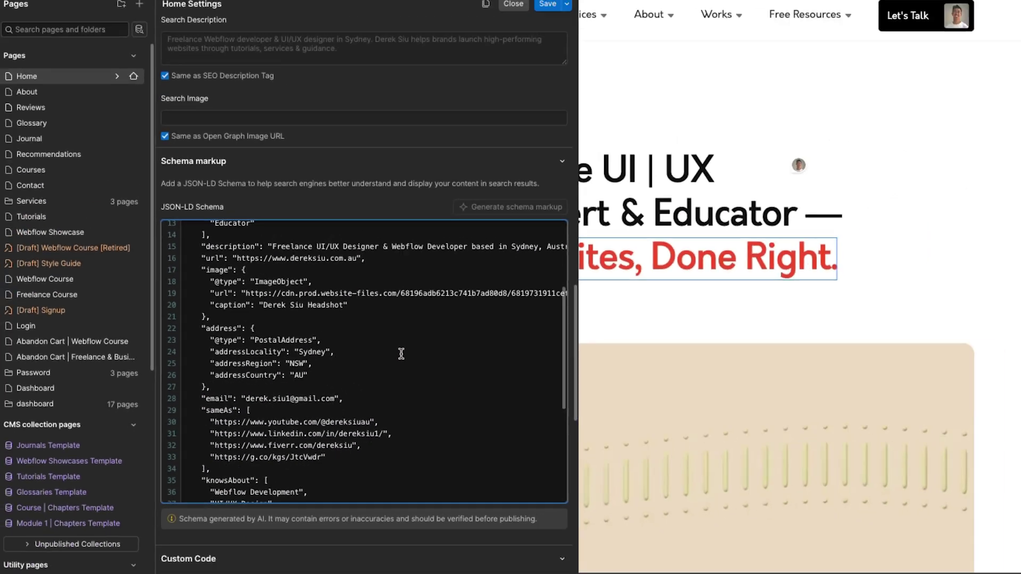
{"action": "scroll", "coordinate": [401, 353], "scroll_direction": "up", "scroll_amount": 5}
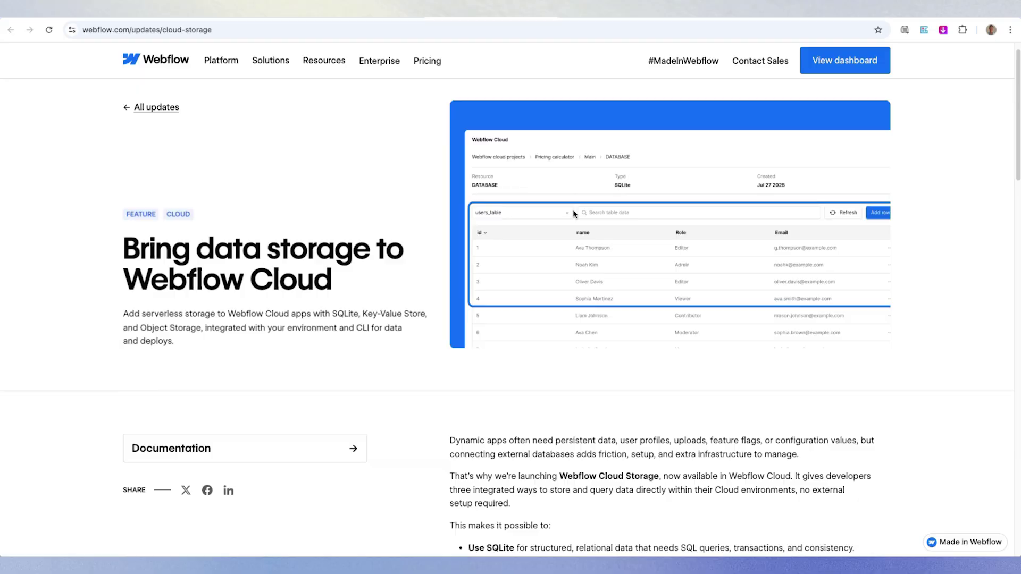
- Scroll through the Cloud Storage update covering SQLite, Key-Value Store and Object Storage
{"action": "scroll", "coordinate": [572, 210], "scroll_direction": "down", "scroll_amount": 1}
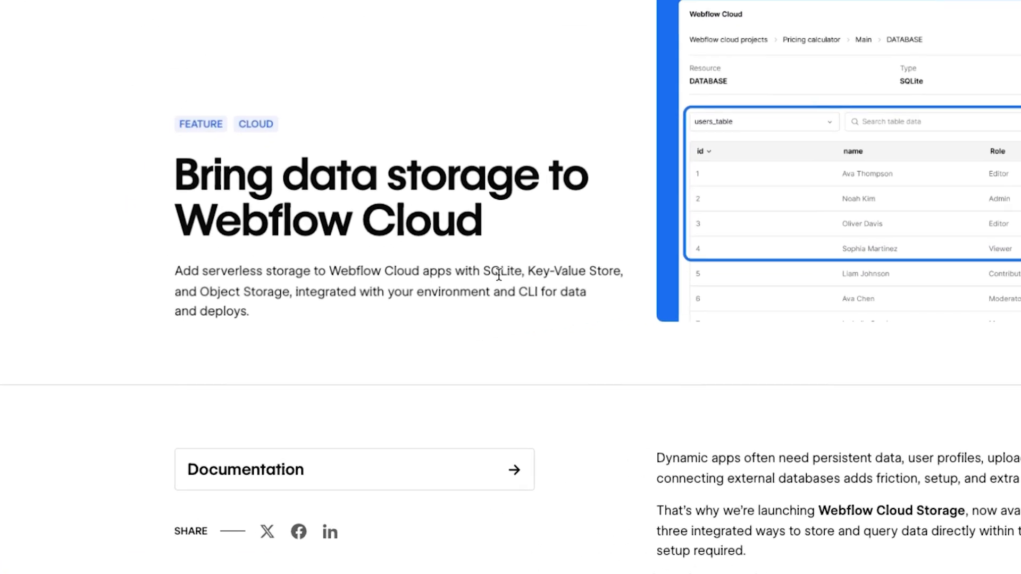
{"action": "left_click_drag", "start_coordinate": [338, 314], "coordinate": [352, 314]}
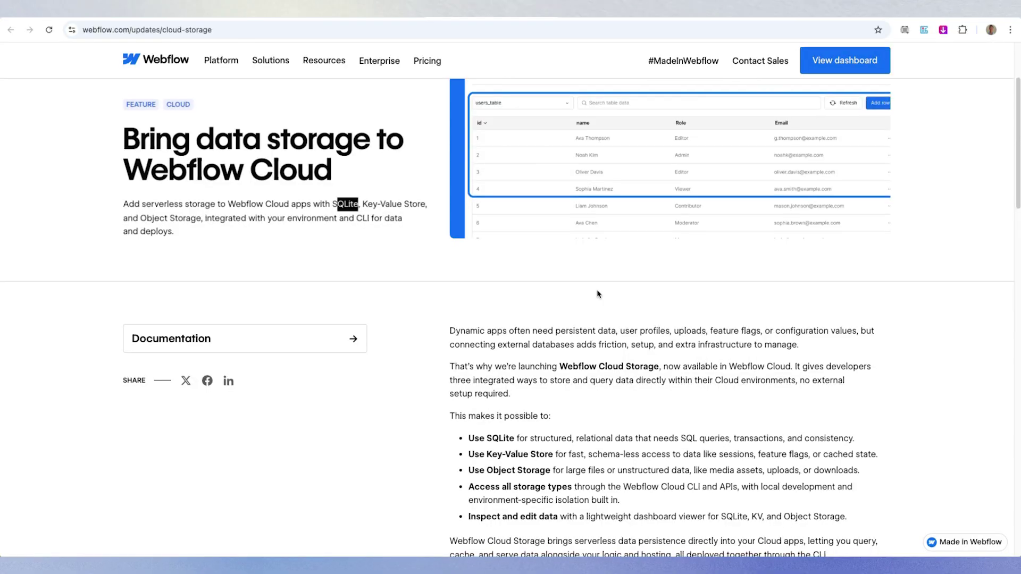
- Scroll on and bring up the workspace dashboard's All sites view
{"action": "scroll", "coordinate": [597, 290], "scroll_direction": "down", "scroll_amount": 1}
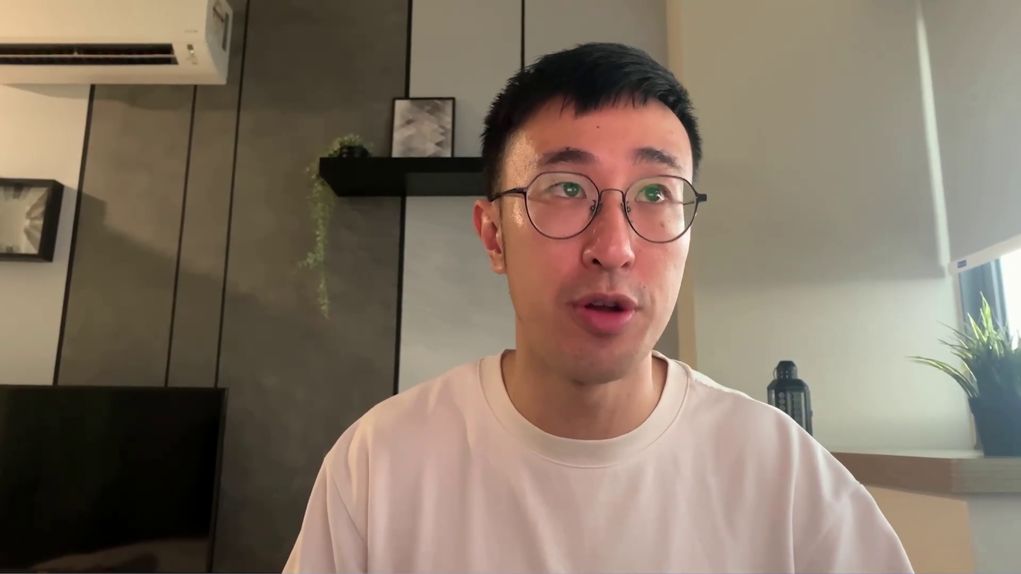
{"action": "mouse_move", "coordinate": [810, 271]}
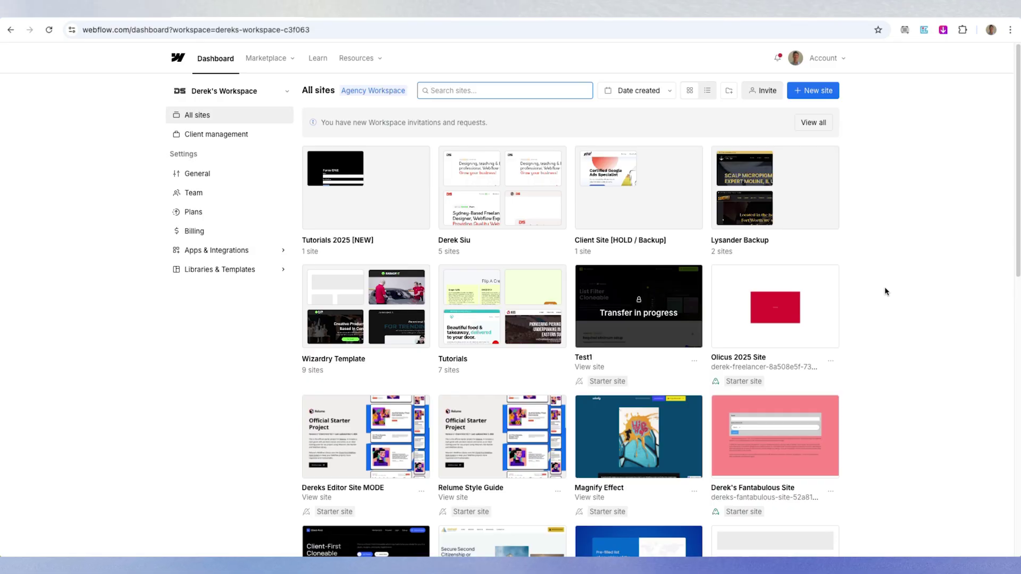
- Quick-find 'no', then search 'pulp' to surface the Pulp Digital workspace and site, then close results
{"action": "key", "text": "super+k"}
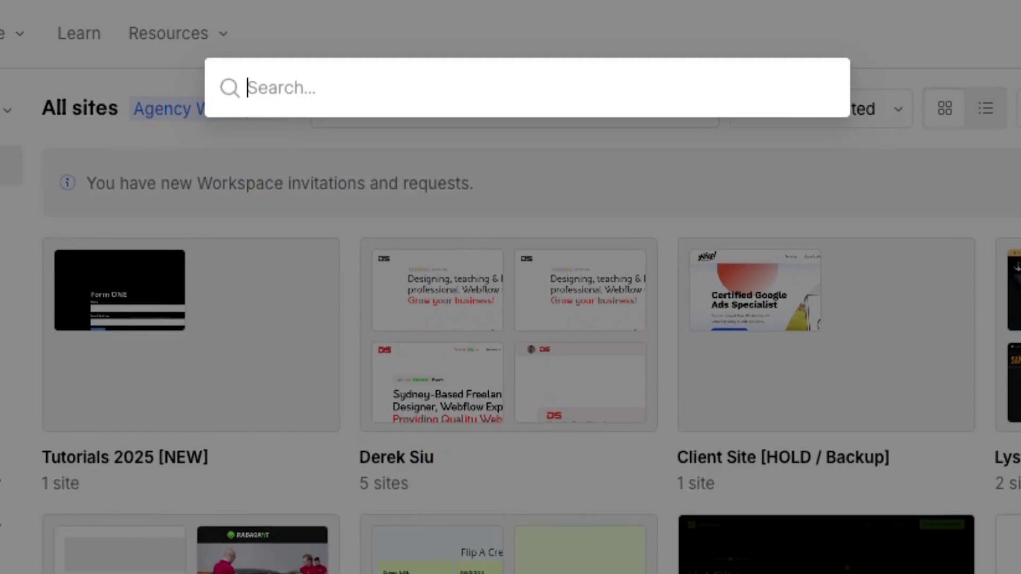
{"action": "type", "text": "nomad"}
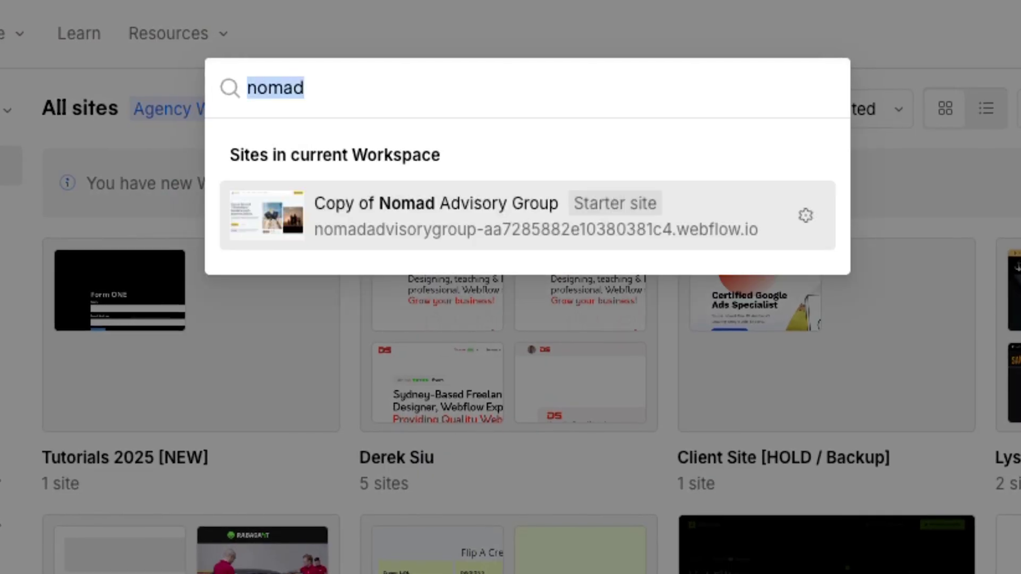
{"action": "key", "text": "BackSpace"}
{"action": "type", "text": "p"}
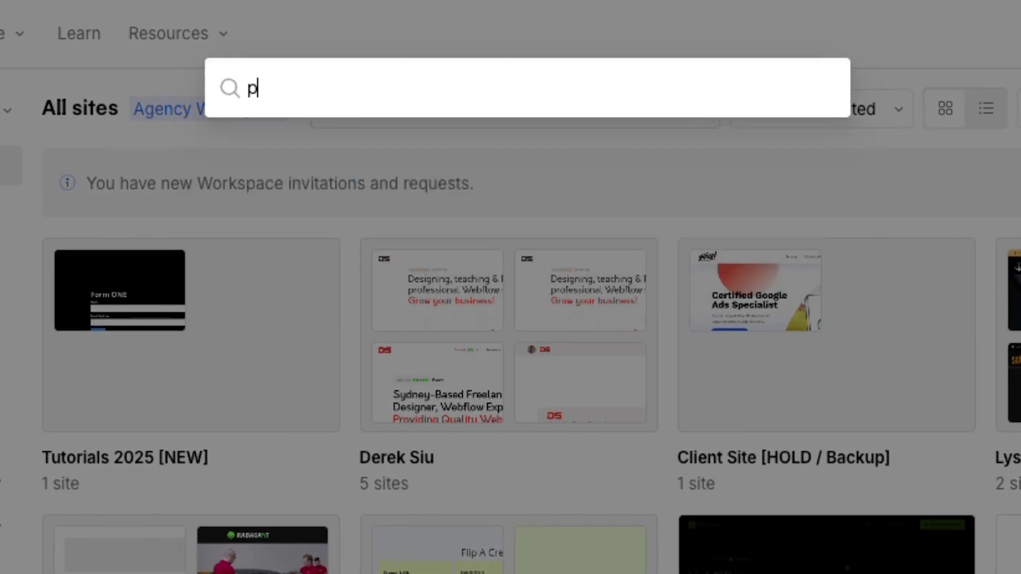
{"action": "type", "text": "ulp"}
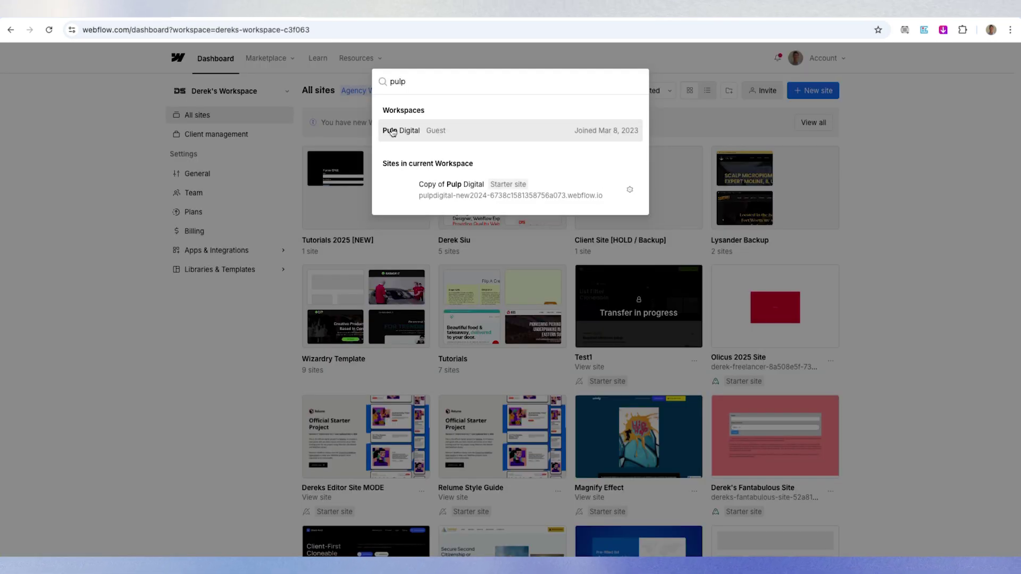
{"action": "key", "text": "Escape"}
- Open the workspace switcher and scroll through the full list of workspaces
{"action": "left_click", "coordinate": [223, 93]}
{"action": "scroll", "coordinate": [247, 165], "scroll_direction": "down", "scroll_amount": 10}
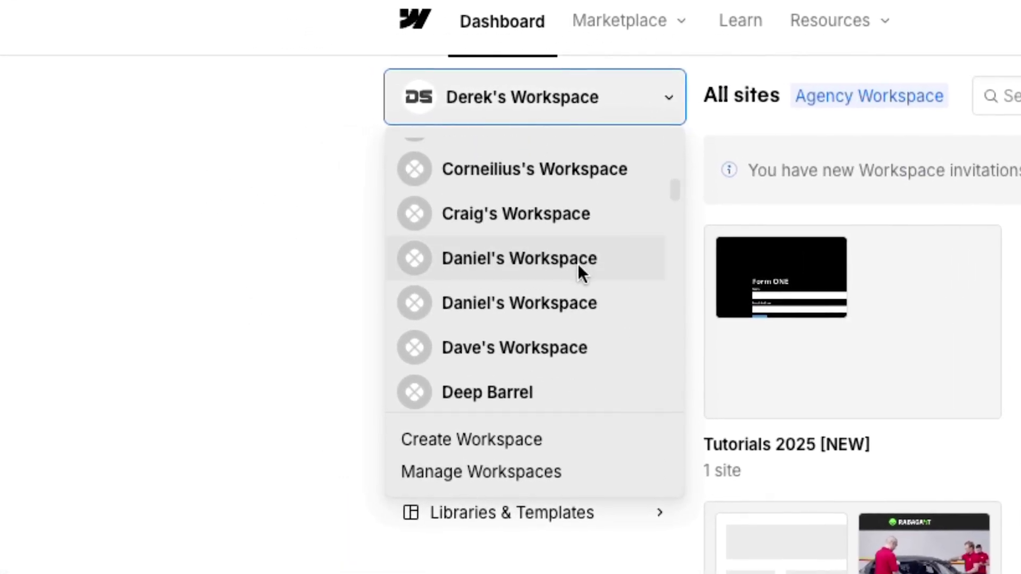
{"action": "scroll", "coordinate": [577, 263], "scroll_direction": "down", "scroll_amount": 5}
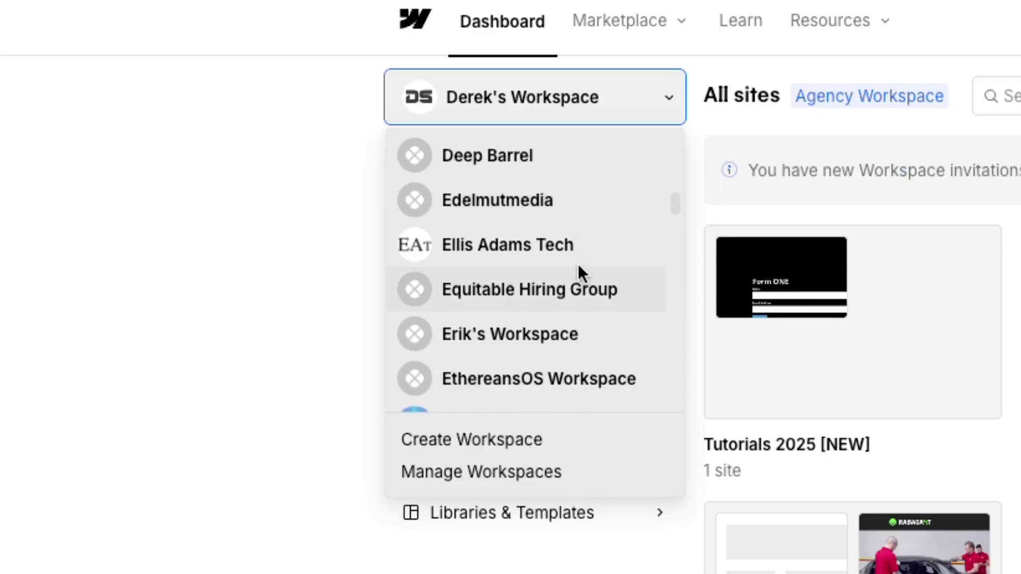
{"action": "scroll", "coordinate": [578, 264], "scroll_direction": "down", "scroll_amount": 15}
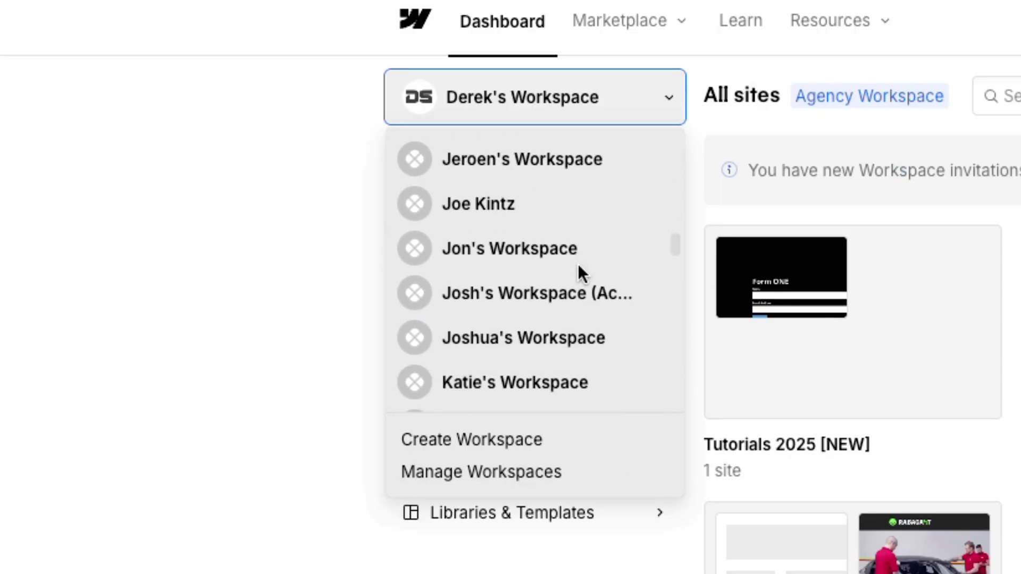
{"action": "scroll", "coordinate": [579, 263], "scroll_direction": "down", "scroll_amount": 5}
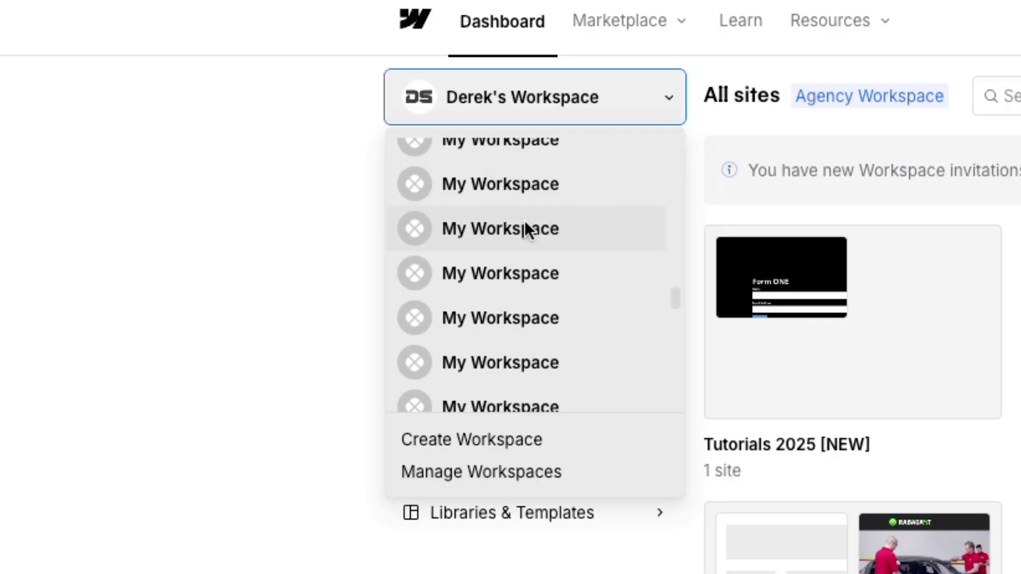
{"action": "scroll", "coordinate": [524, 228], "scroll_direction": "down", "scroll_amount": 1}
{"action": "scroll", "coordinate": [561, 320], "scroll_direction": "down", "scroll_amount": 1}
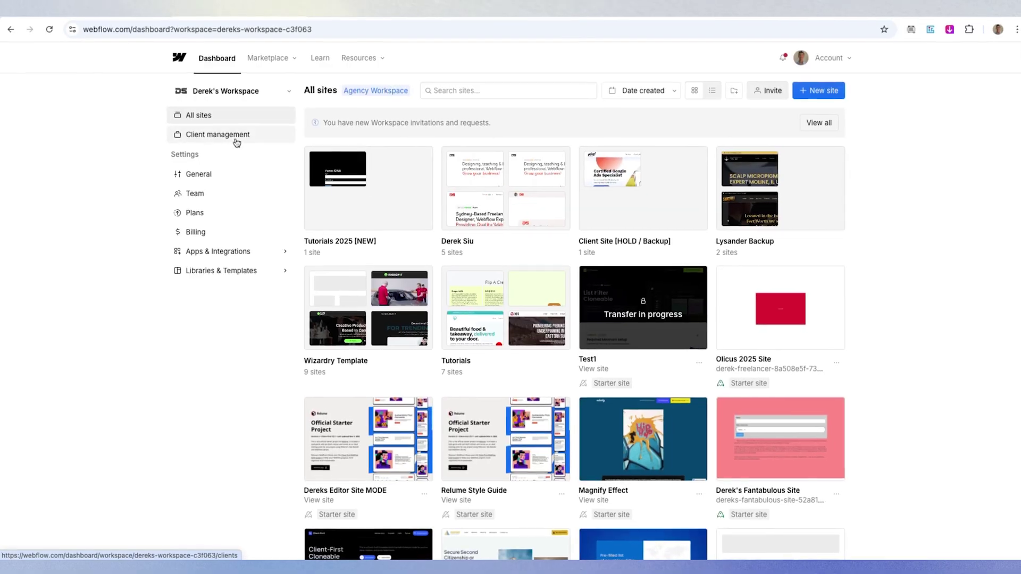
- Browse the nine client workspaces and open My Workspace's edit dialog, cancelling without changes
{"action": "left_click", "coordinate": [228, 139]}
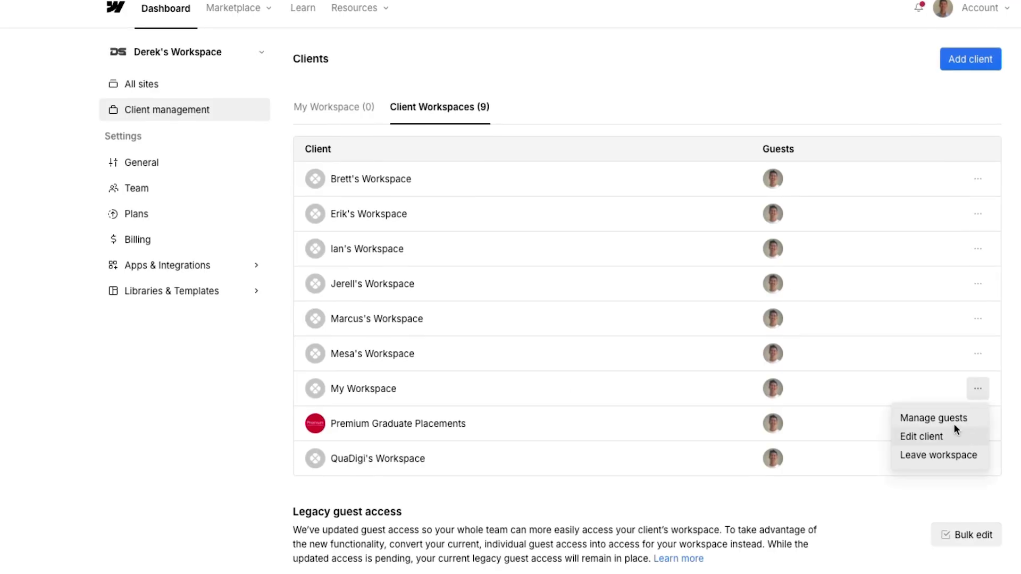
{"action": "left_click", "coordinate": [945, 437]}
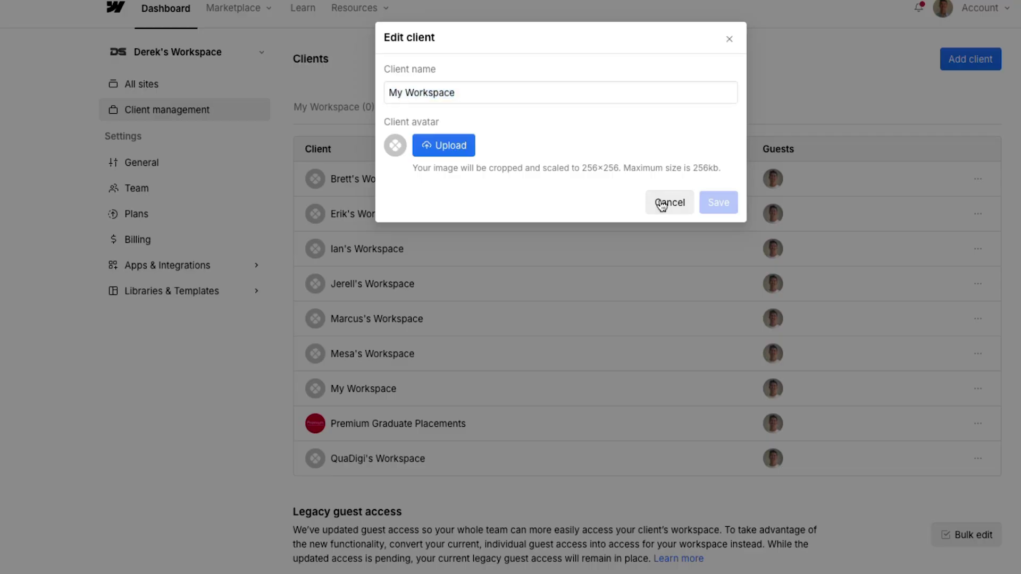
{"action": "left_click", "coordinate": [662, 205]}
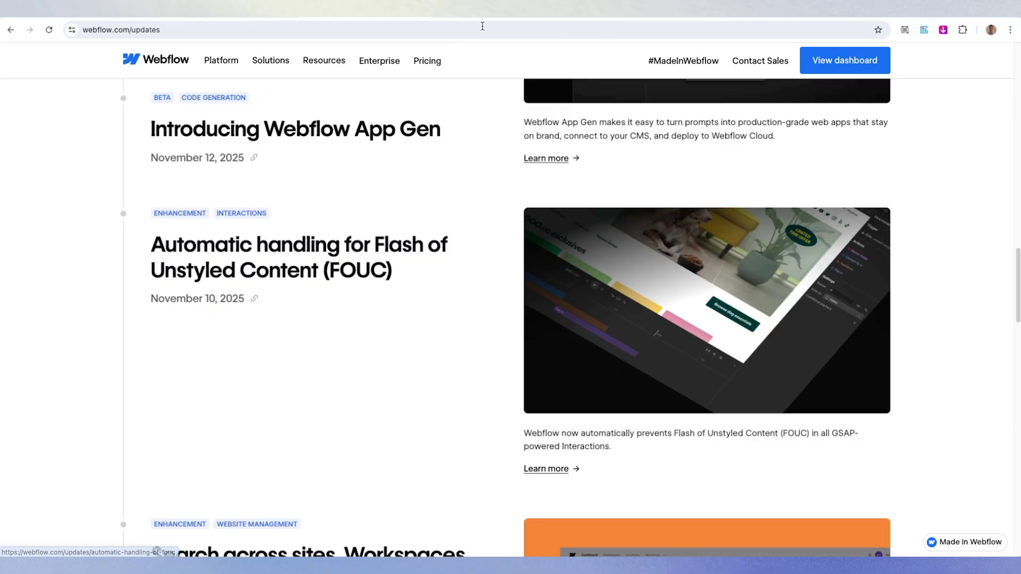
- Read the FOUC prevention update article, highlighting its first bullet about GSAP interactions
{"action": "left_click", "coordinate": [661, 213]}
{"action": "scroll", "coordinate": [641, 266], "scroll_direction": "down", "scroll_amount": 2}
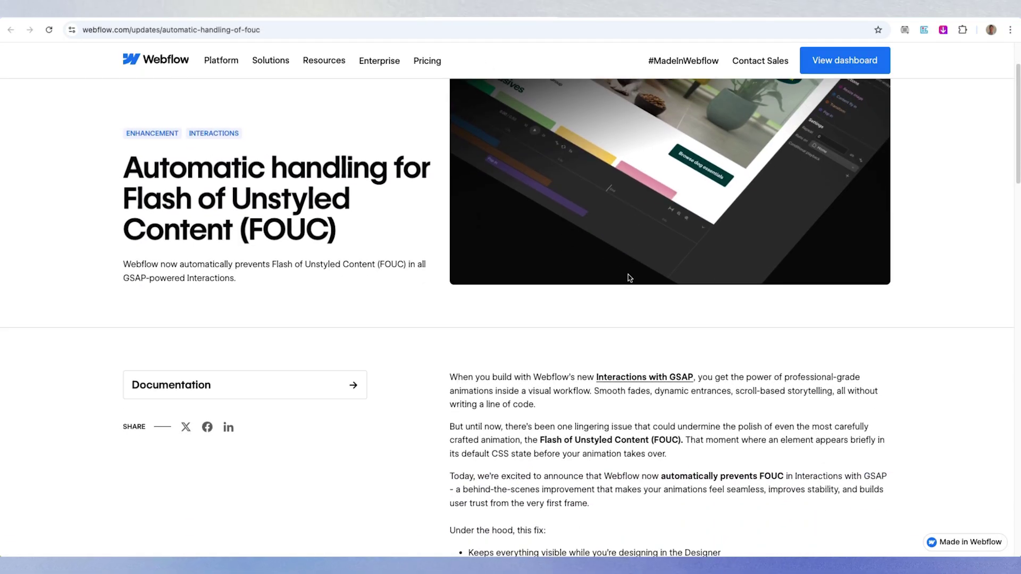
{"action": "scroll", "coordinate": [627, 275], "scroll_direction": "down", "scroll_amount": 1}
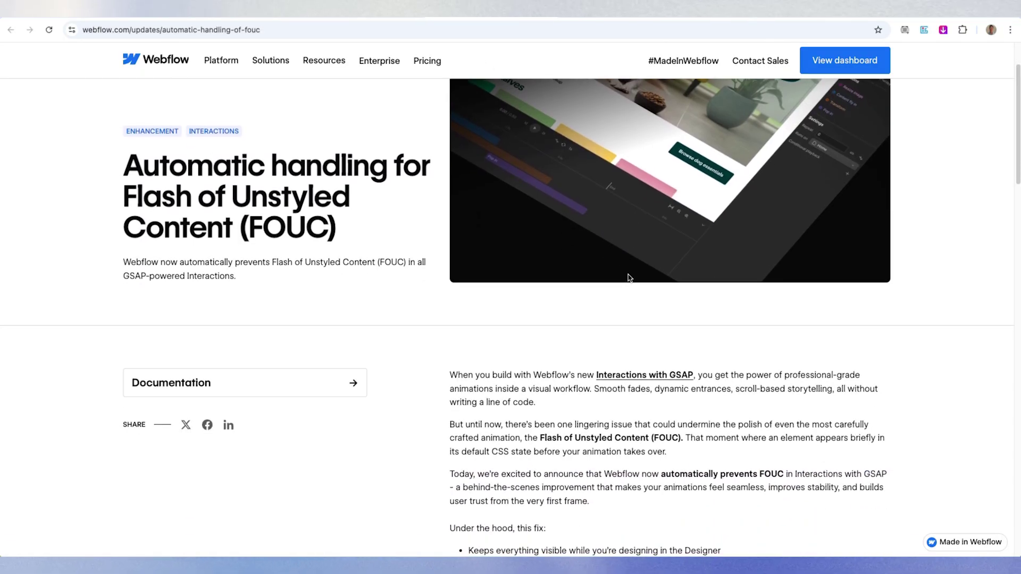
{"action": "scroll", "coordinate": [627, 275], "scroll_direction": "down", "scroll_amount": 3}
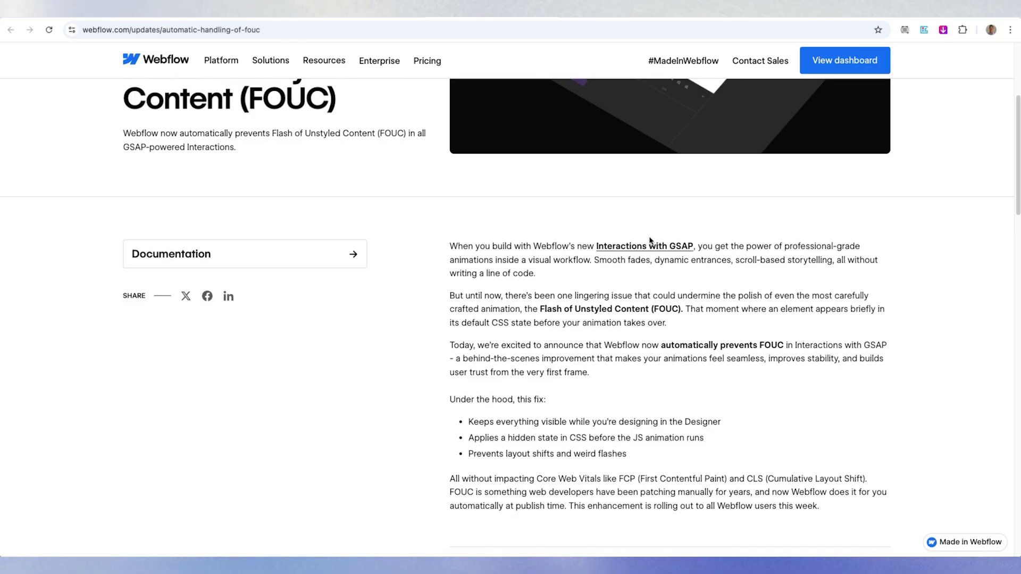
{"action": "scroll", "coordinate": [574, 422], "scroll_direction": "down", "scroll_amount": 1}
{"action": "left_click_drag", "start_coordinate": [533, 372], "coordinate": [641, 372]}
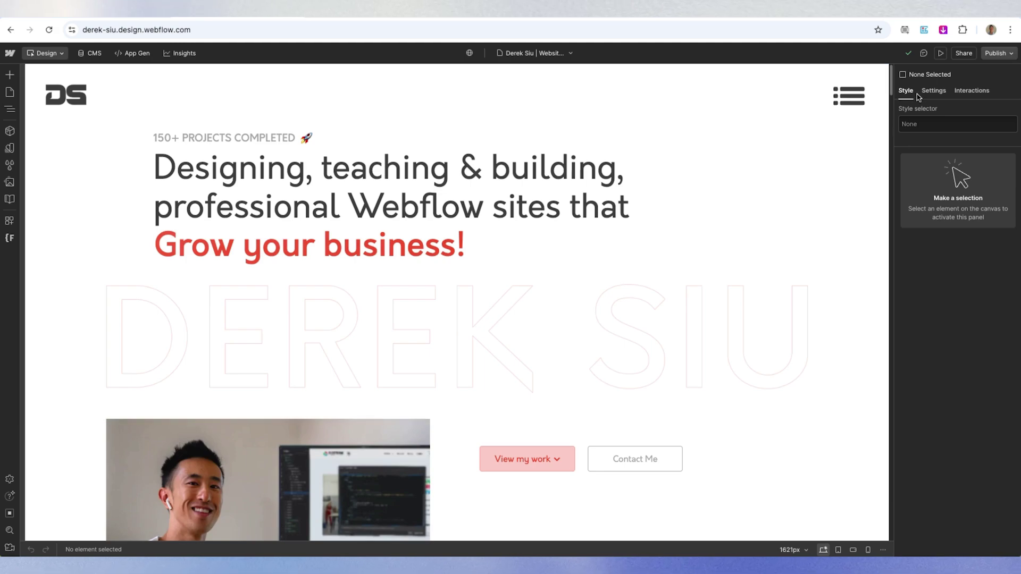
- In the Interactions panel, replace Classic Interactions with Interactions with GSAP (new)
{"action": "left_click", "coordinate": [973, 92]}
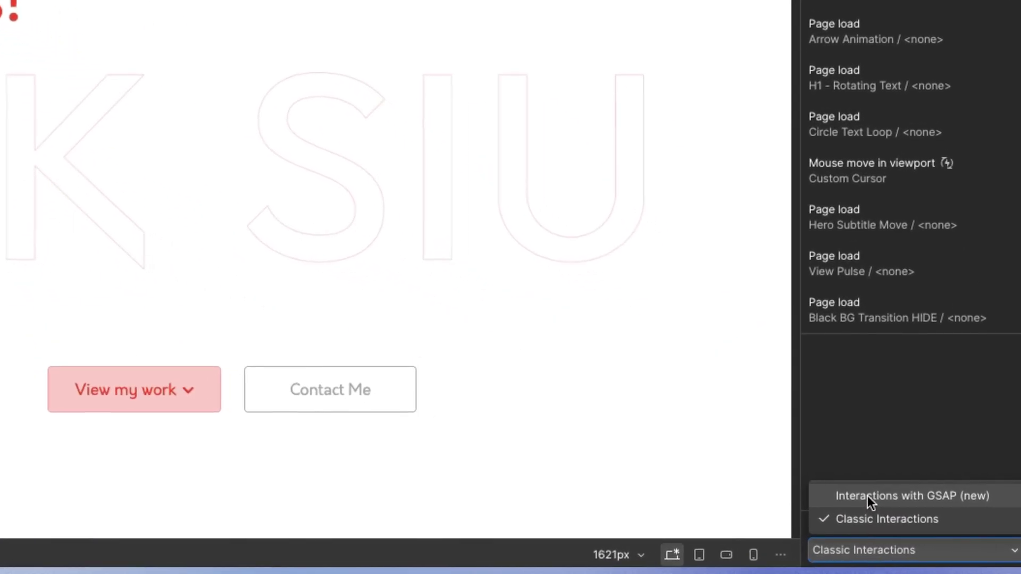
{"action": "left_click", "coordinate": [867, 495]}
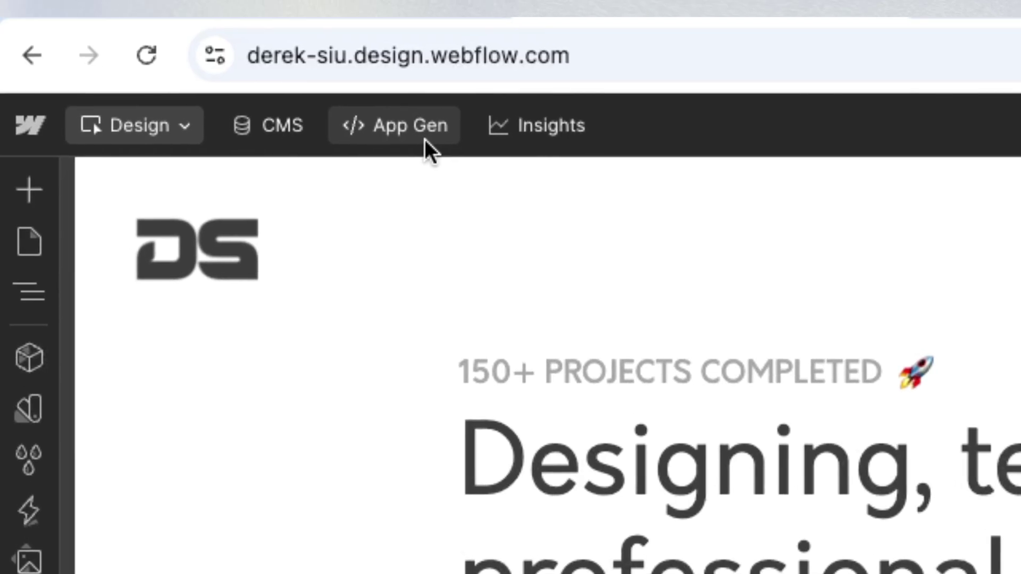
- Open the App Gen beta builder and show the Collections and Components prompt context options
{"action": "left_click", "coordinate": [423, 137]}
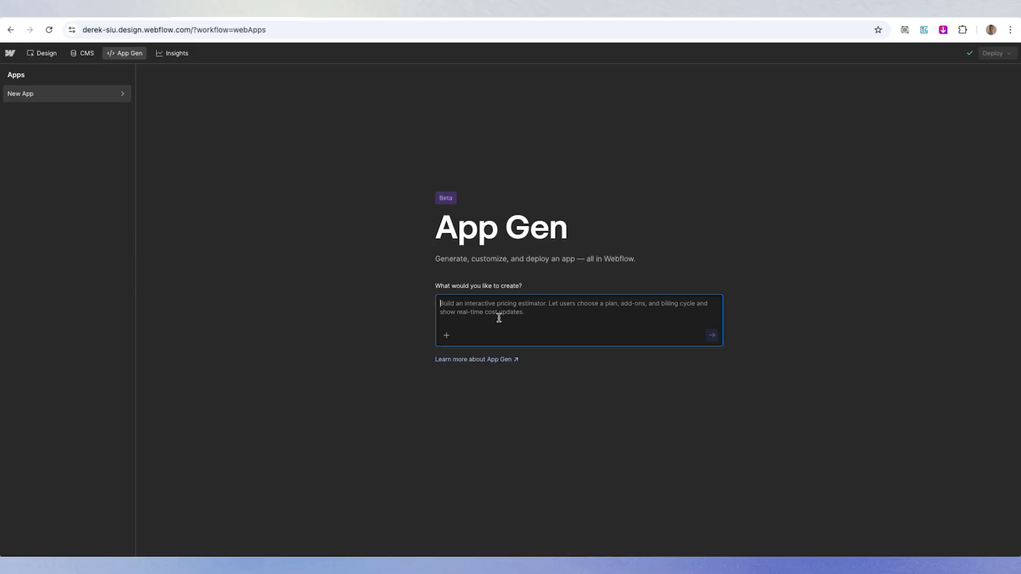
{"action": "left_click", "coordinate": [448, 337]}
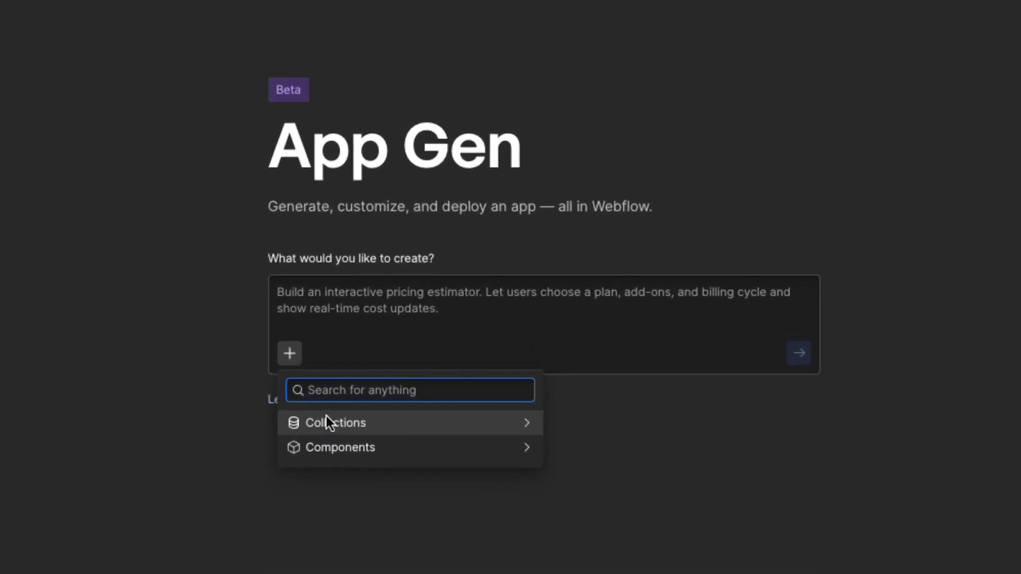